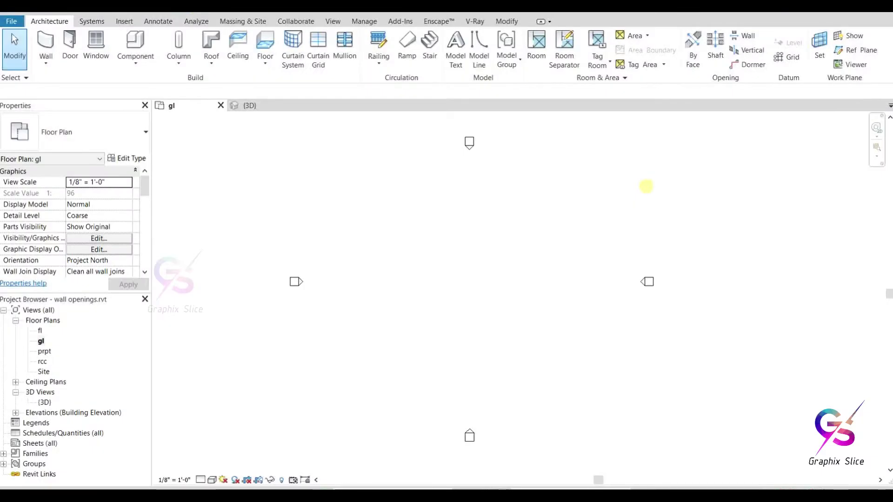
Draw a rectangular enclosure of basic 01 walls, about 40' by 52', from level gl up to level rcc
click(41, 39)
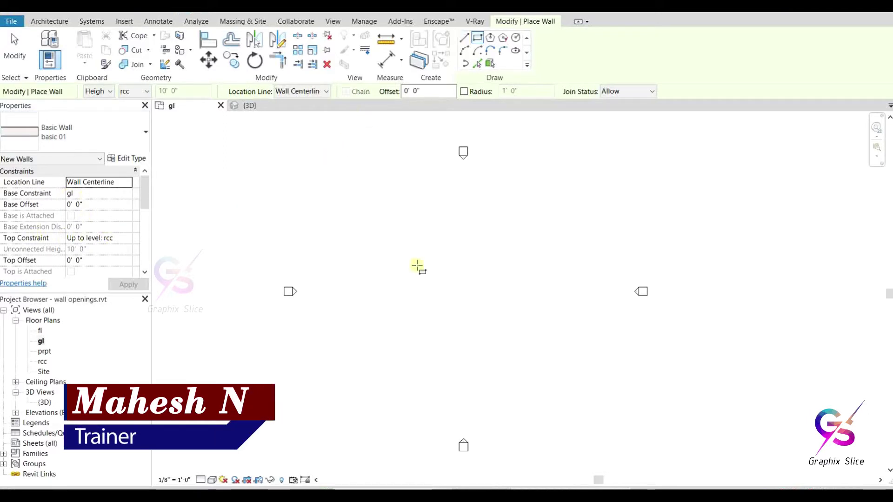
click(397, 232)
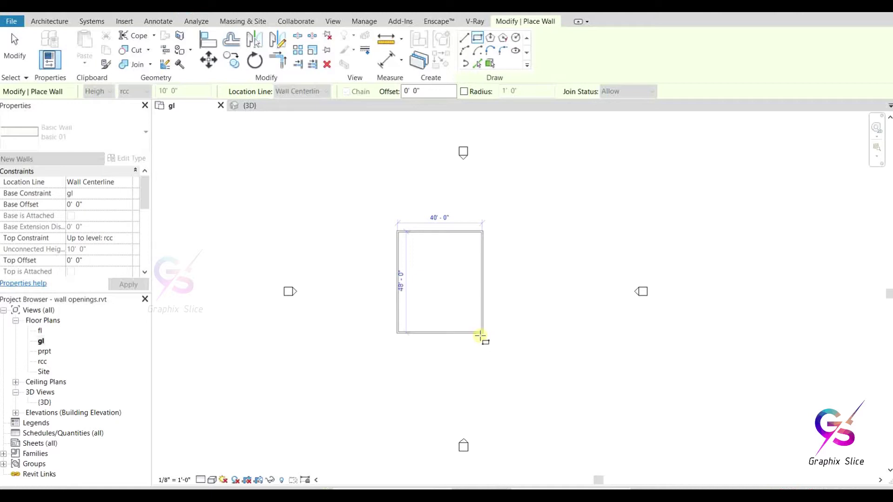
click(480, 337)
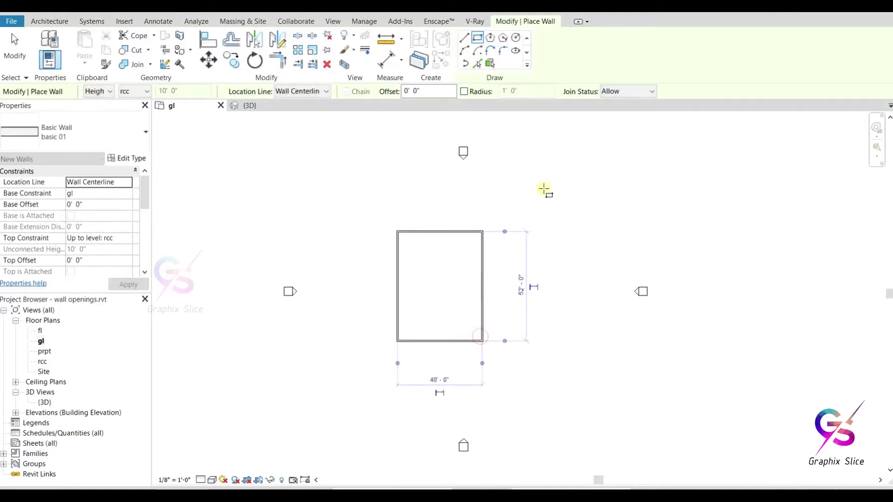
right_click(545, 189)
click(564, 194)
right_click(564, 194)
click(575, 199)
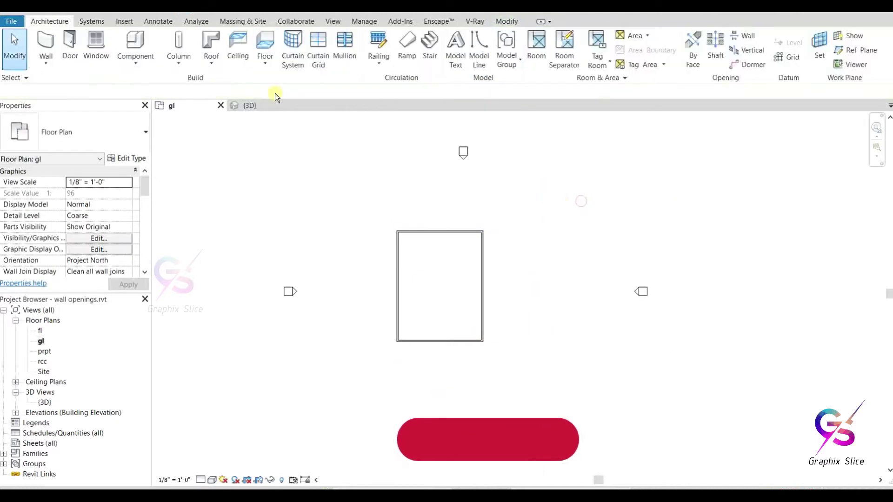
Show the walls in the 3D view and open the profile of the long right-side wall for editing
click(169, 7)
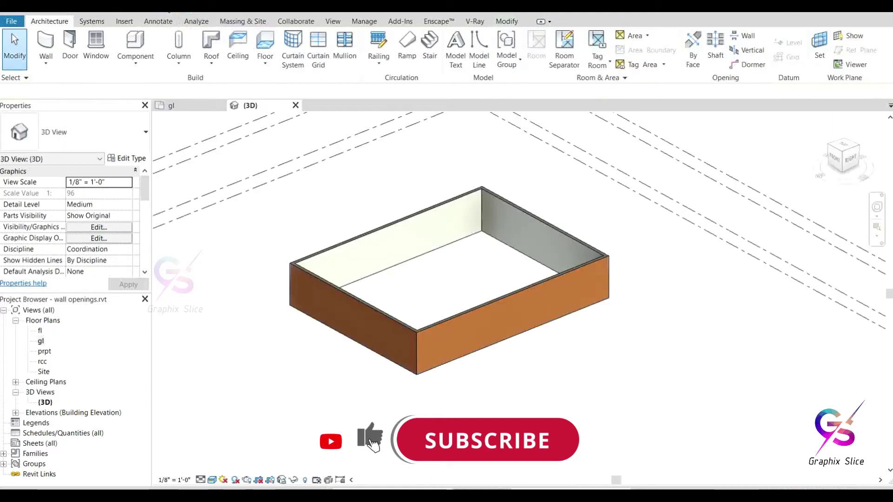
scroll(418, 289, up, 8)
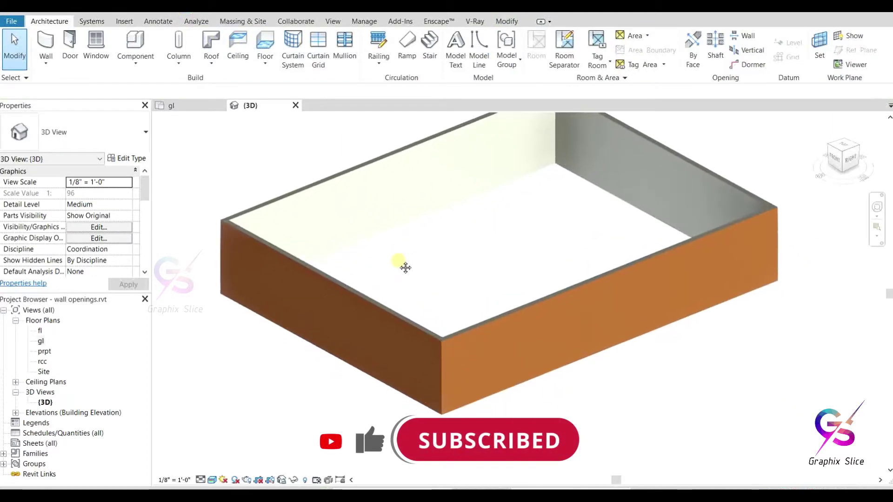
scroll(489, 328, down, 4)
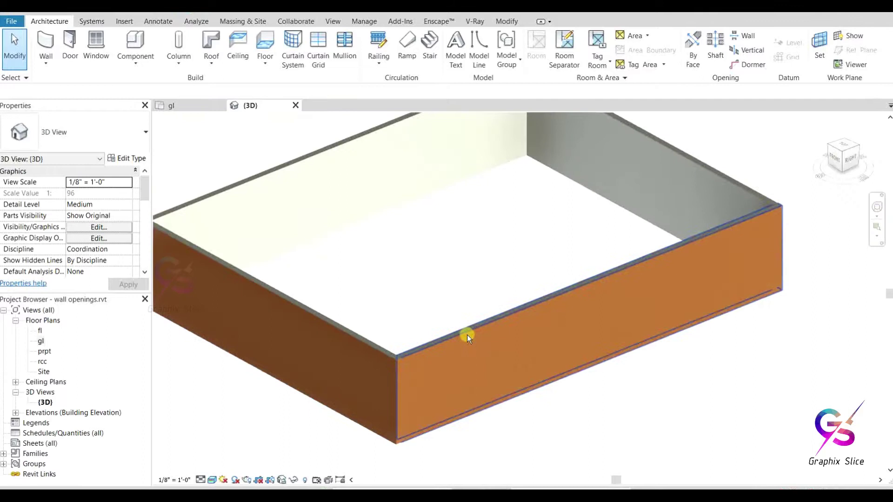
click(467, 334)
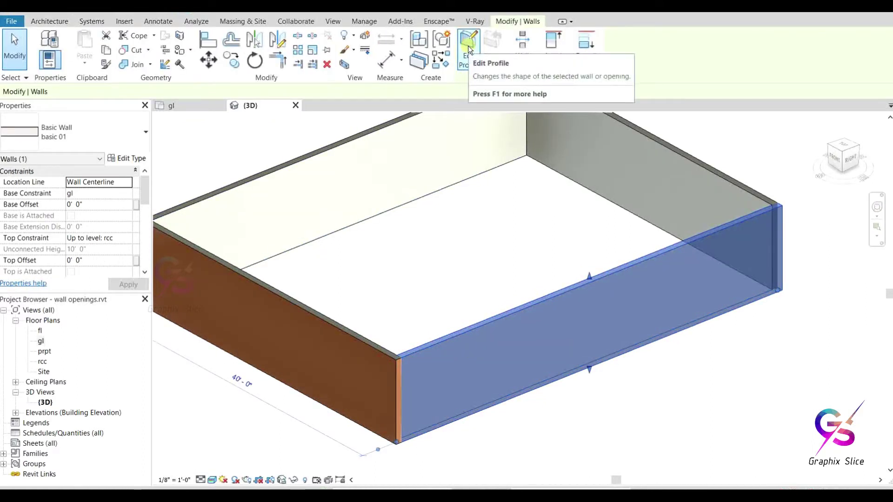
click(468, 45)
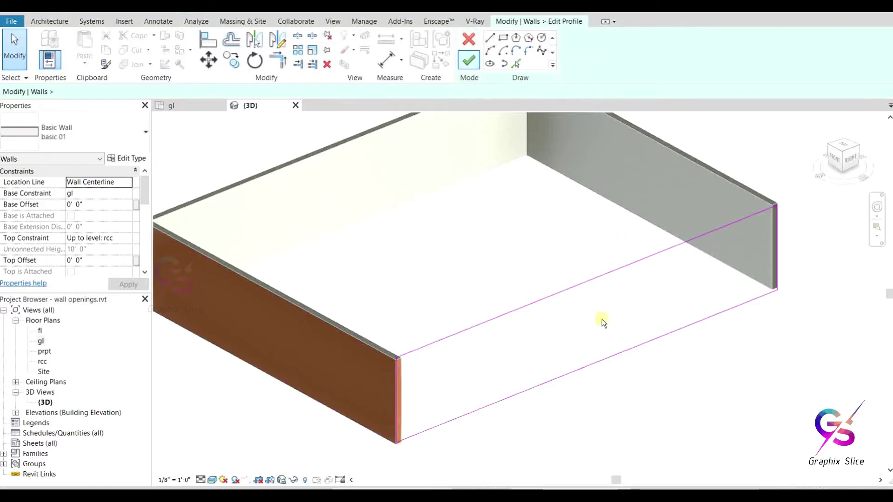
Face the wall from the right and sketch a rectangle about 4'-0" wide by 3'-6" high inside its profile near the front corner
middle_drag(520, 376, 486, 342)
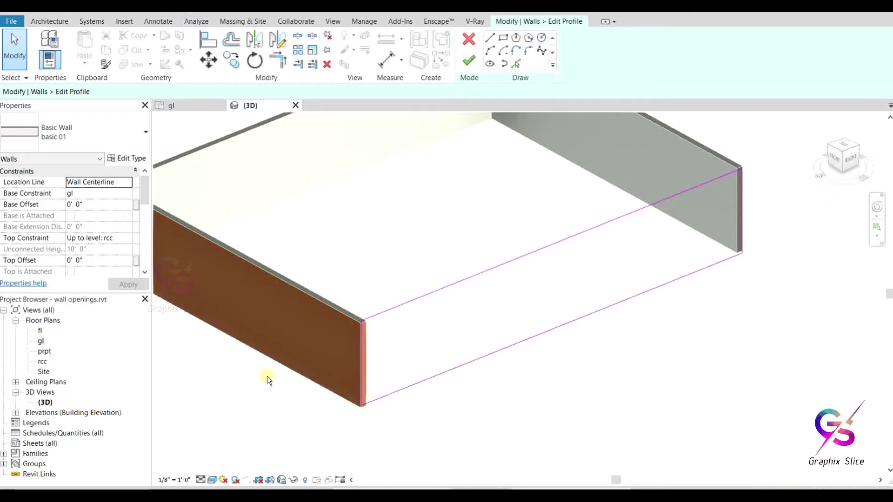
click(850, 163)
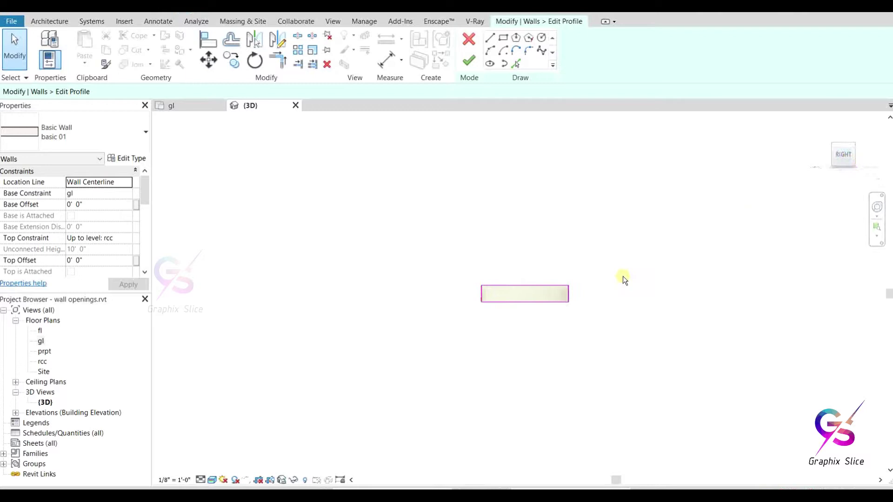
scroll(514, 288, up, 5)
scroll(548, 275, up, 1)
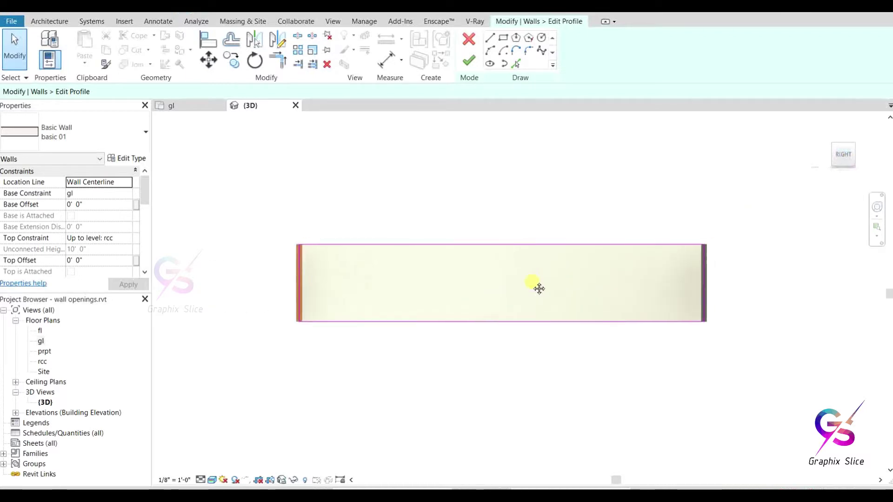
middle_drag(536, 289, 508, 309)
scroll(238, 327, up, 1)
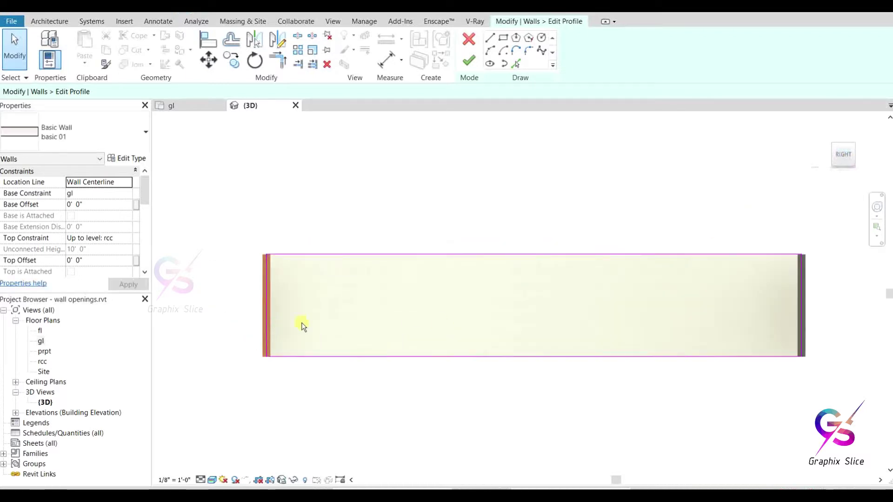
scroll(317, 317, up, 1)
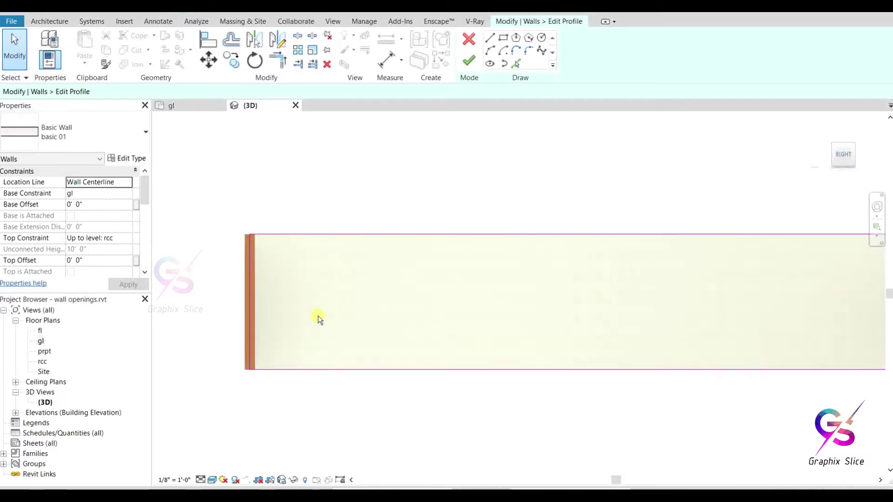
click(504, 38)
click(299, 274)
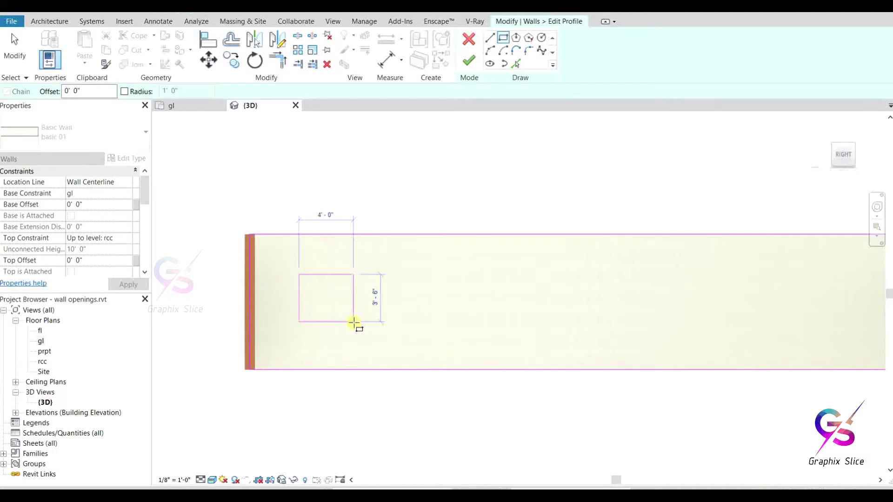
click(354, 322)
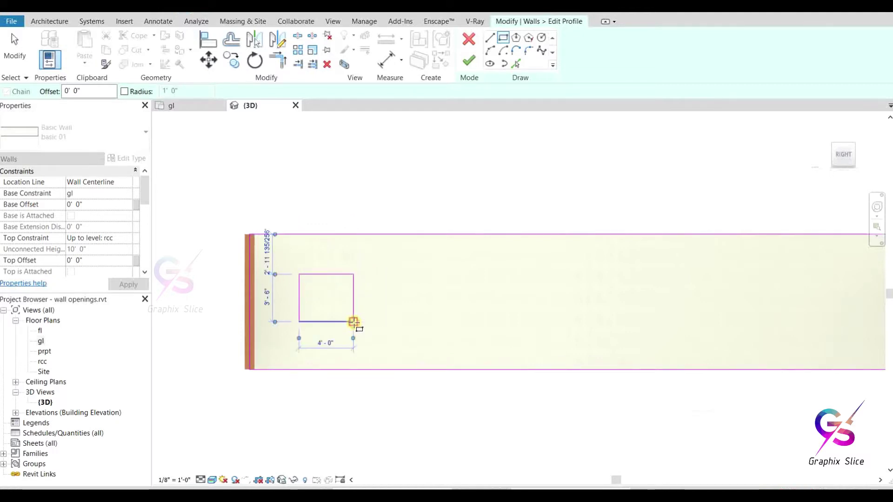
Finish the profile edit so the rectangle cuts a window opening through the wall
click(469, 62)
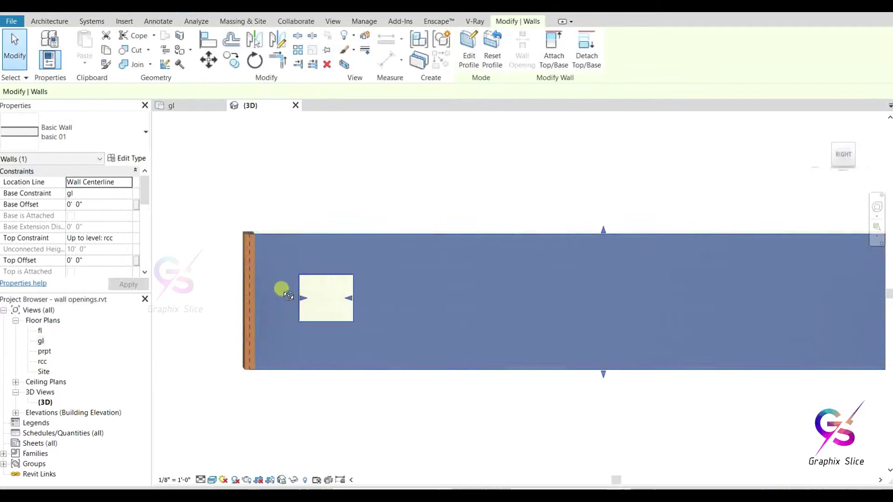
shift+middle_drag(288, 296, 418, 399)
click(402, 427)
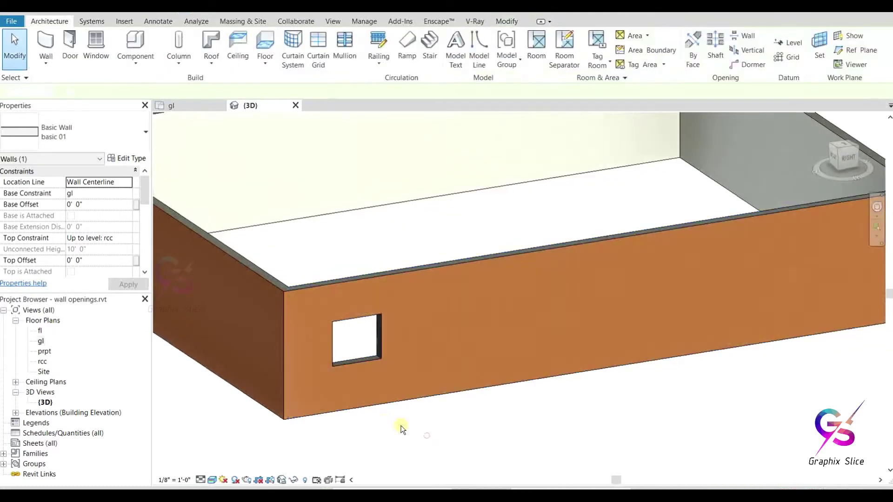
scroll(351, 376, up, 5)
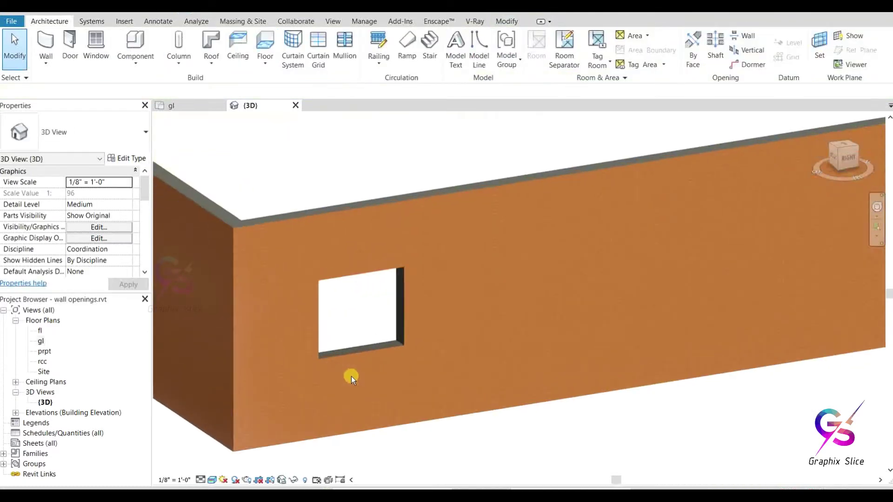
Reopen the wall's profile and sketch a door rectangle about 3' wide by 7' high on its base line, top aligned with the window opening
shift+middle_drag(351, 376, 434, 368)
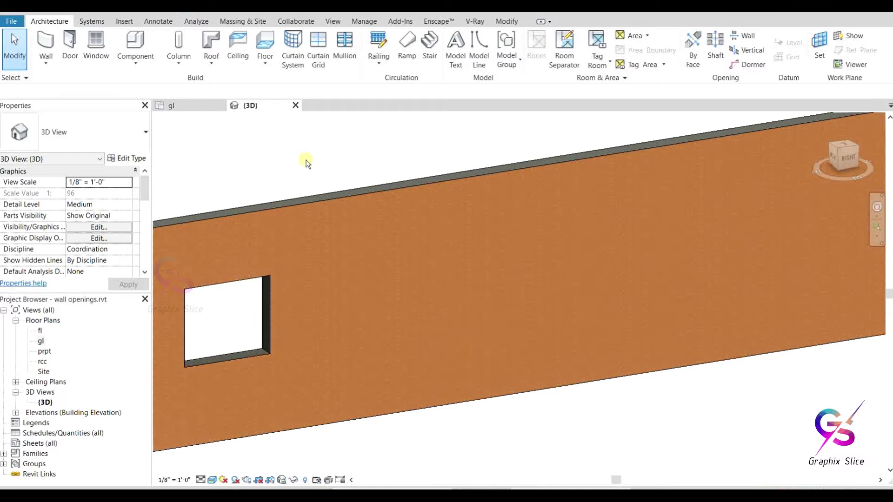
click(398, 193)
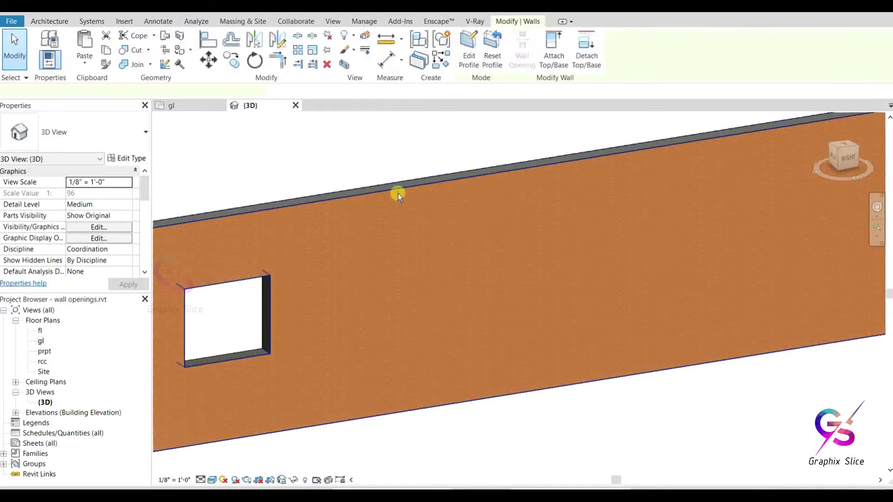
click(468, 59)
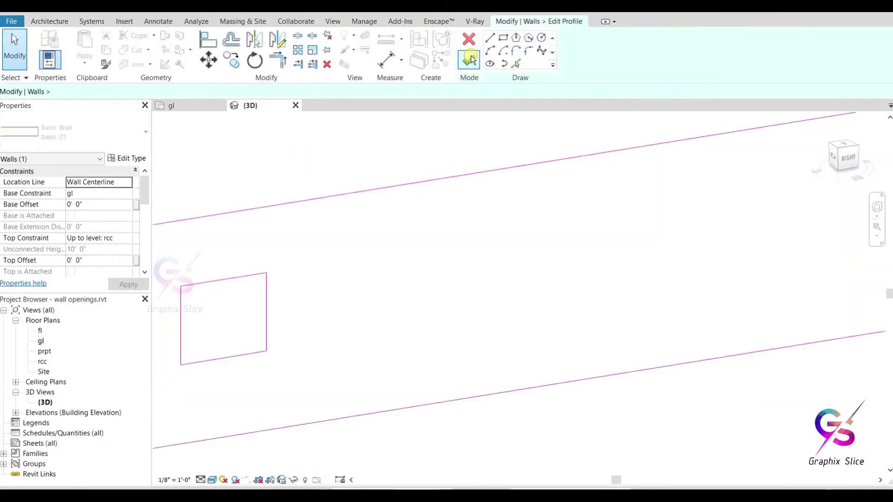
click(504, 38)
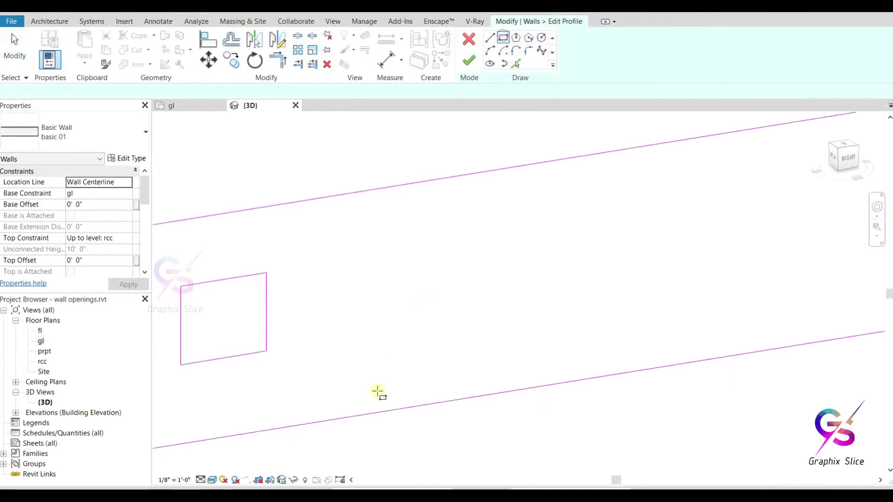
click(379, 407)
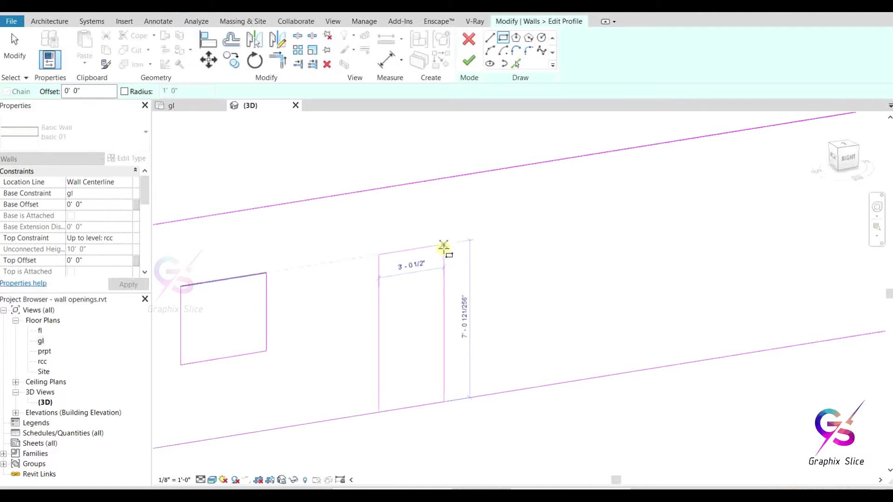
click(443, 245)
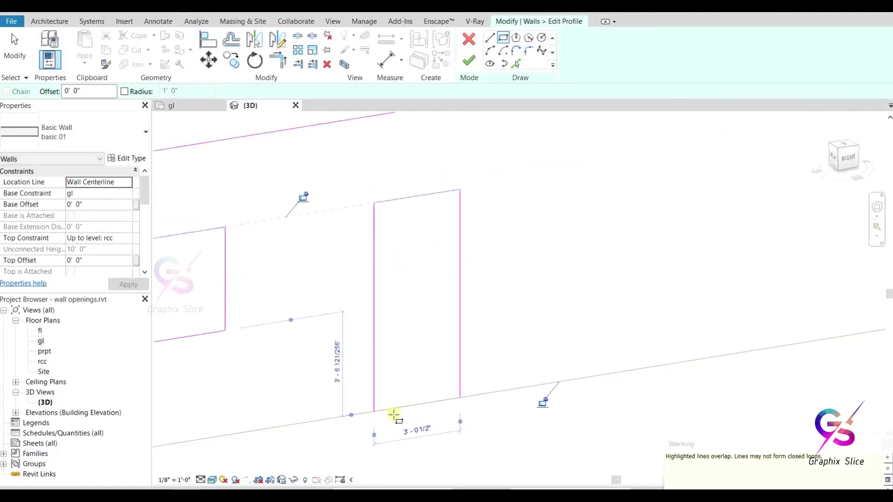
Delete the door rectangle's bottom line that overlaps the wall's base line
scroll(399, 417, up, 2)
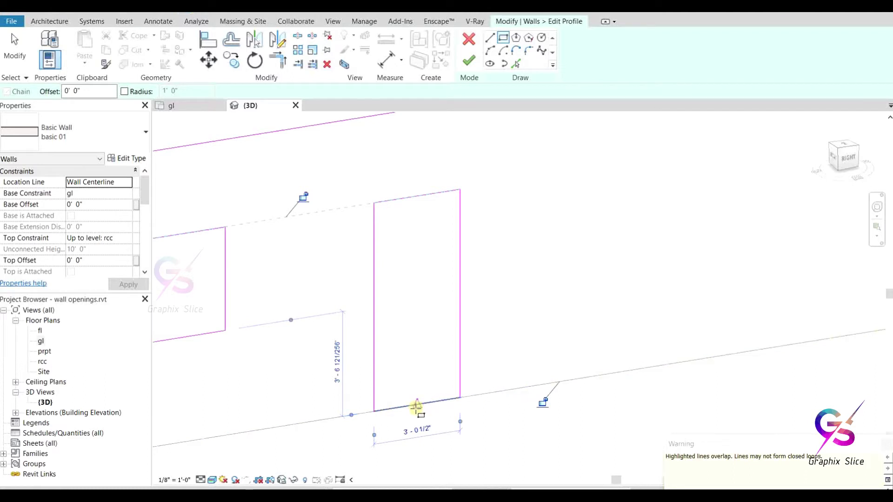
scroll(416, 409, up, 1)
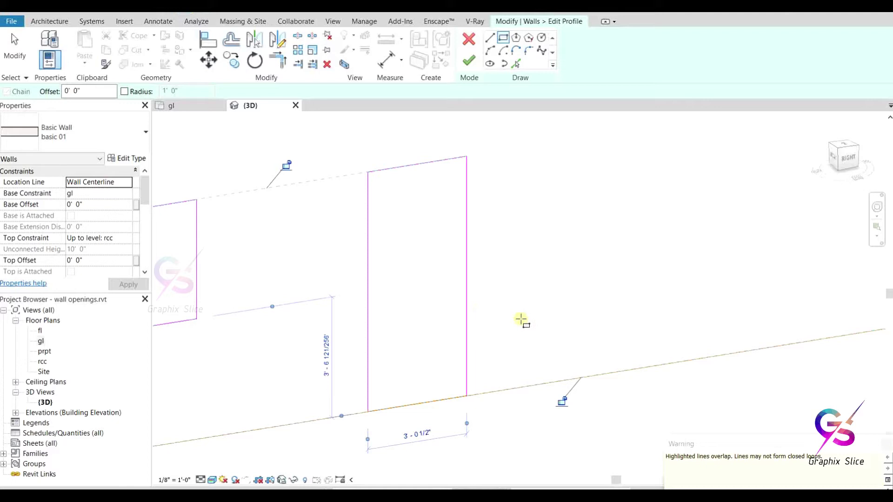
key(Escape)
key(Escape)
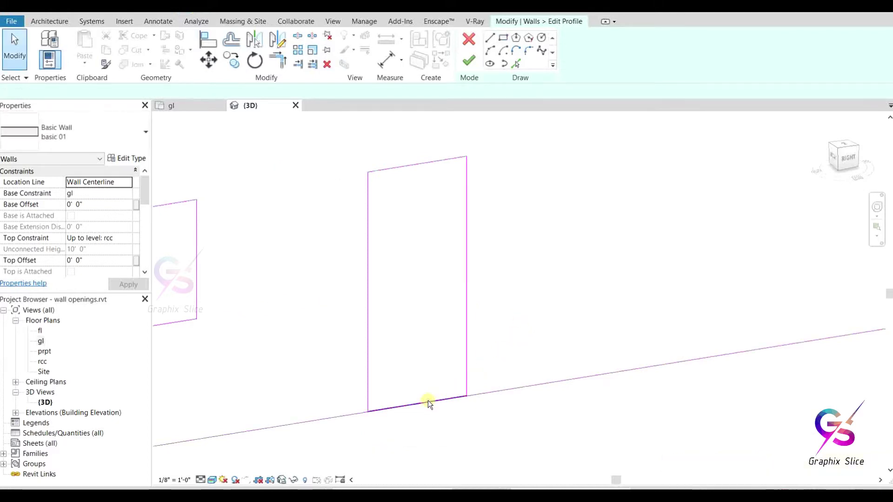
click(428, 401)
key(Escape)
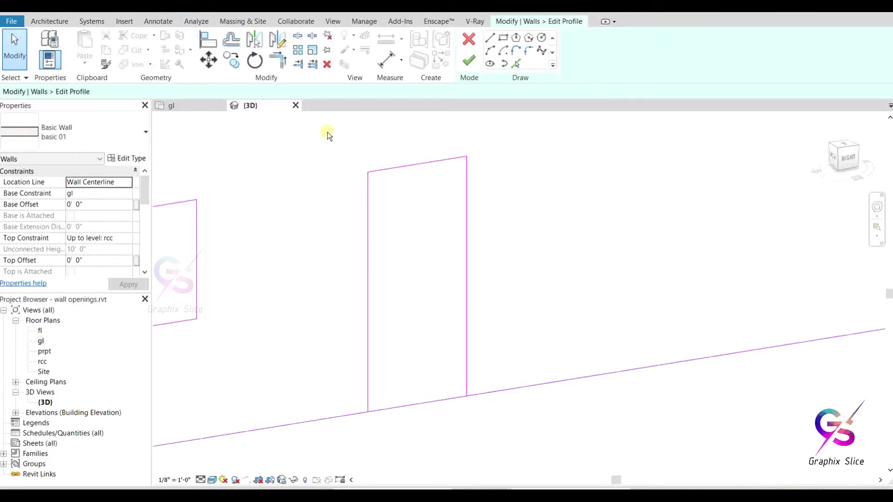
Split the wall's base line at both door corners and delete the segment between them
click(296, 41)
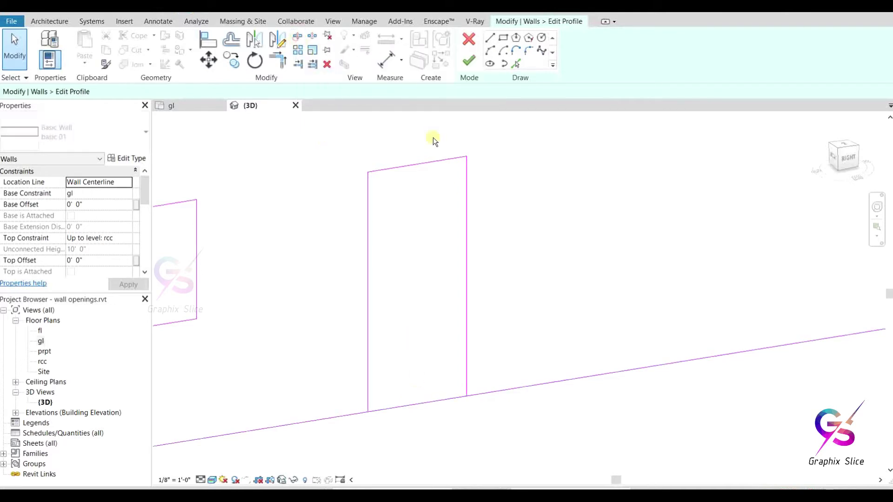
click(370, 411)
click(470, 394)
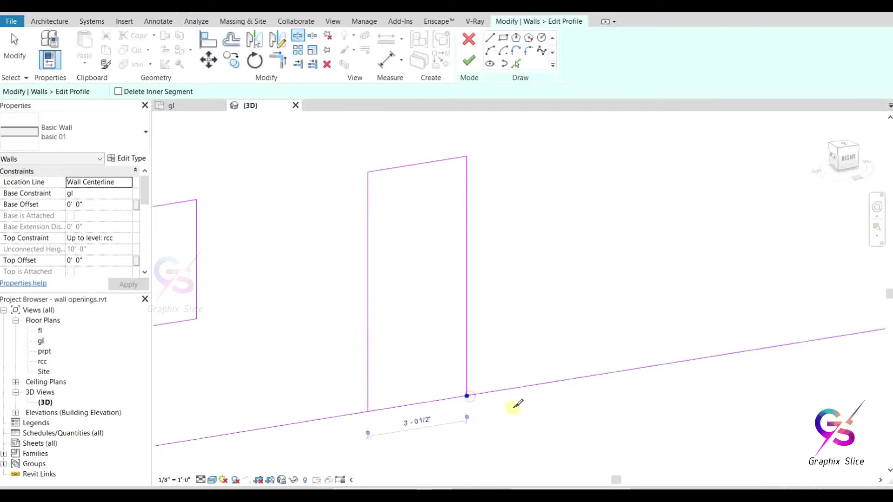
key(Escape)
key(Escape)
click(420, 402)
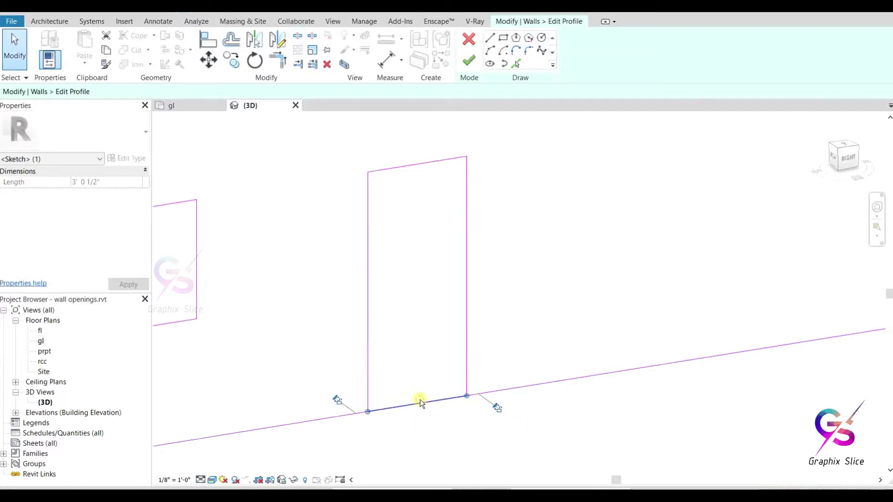
key(Delete)
Finish the profile edit to cut the doorway through the wall and clear the selection
scroll(423, 407, down, 2)
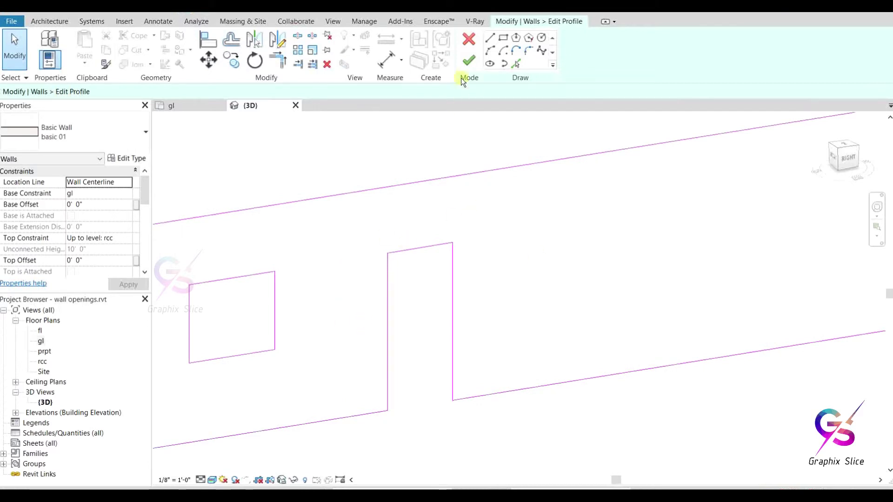
click(470, 61)
click(625, 428)
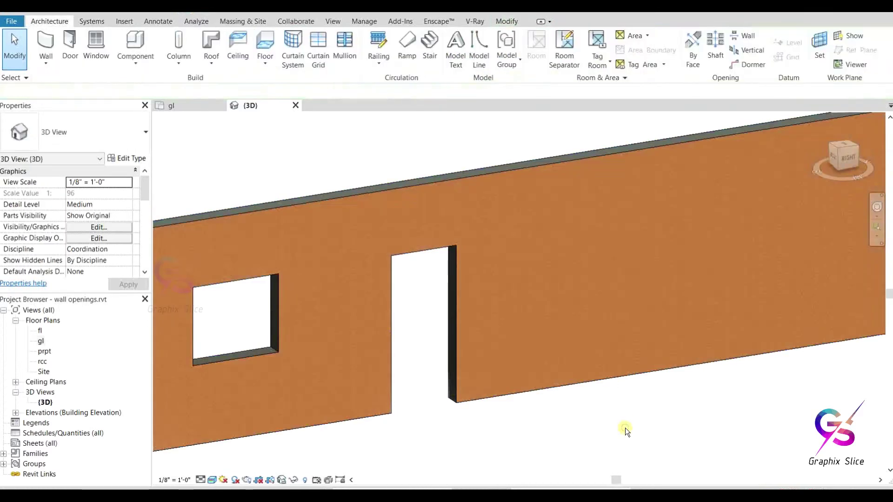
scroll(625, 428, down, 2)
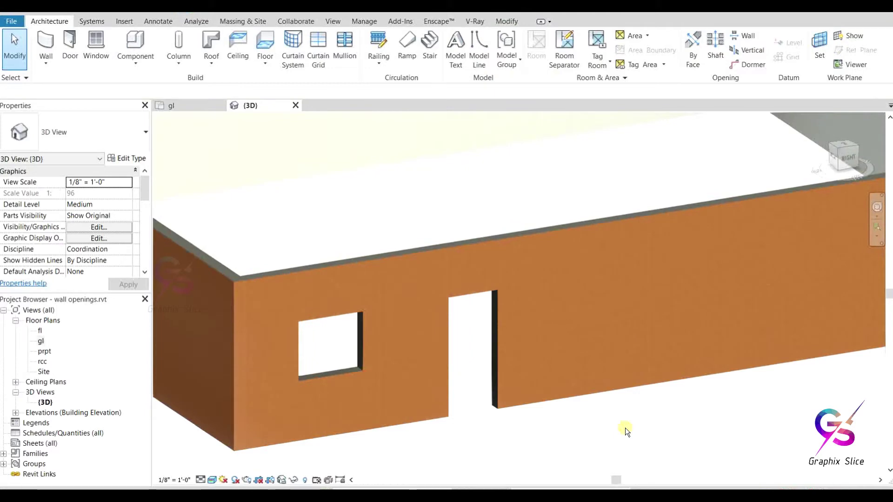
Reopen the wall's profile and draw an arc of about 1'-8" radius across the door opening's two top corners
click(444, 246)
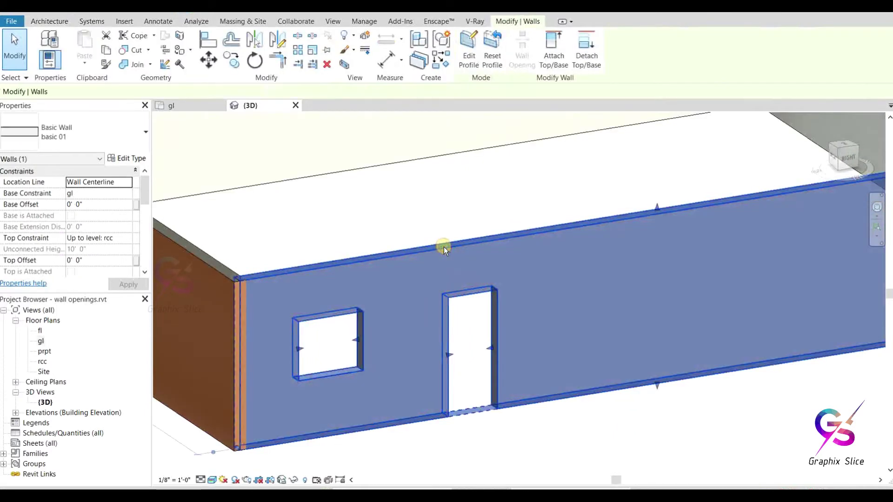
click(468, 49)
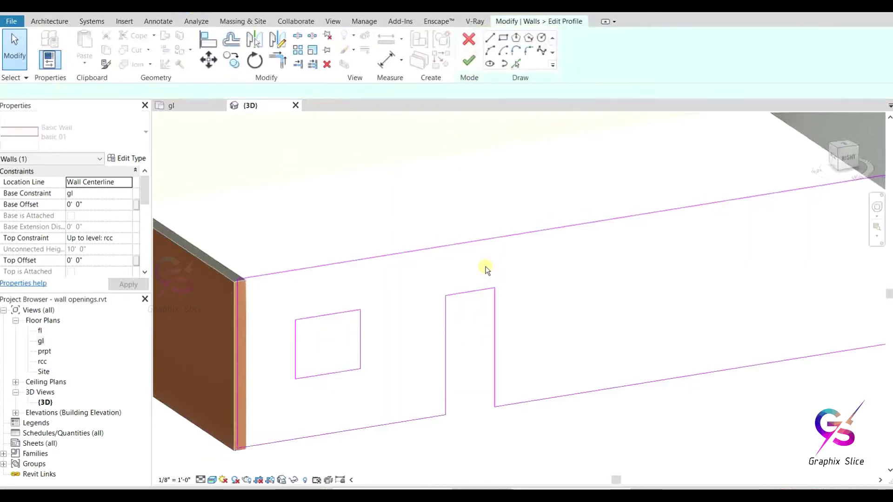
scroll(484, 268, up, 3)
click(455, 291)
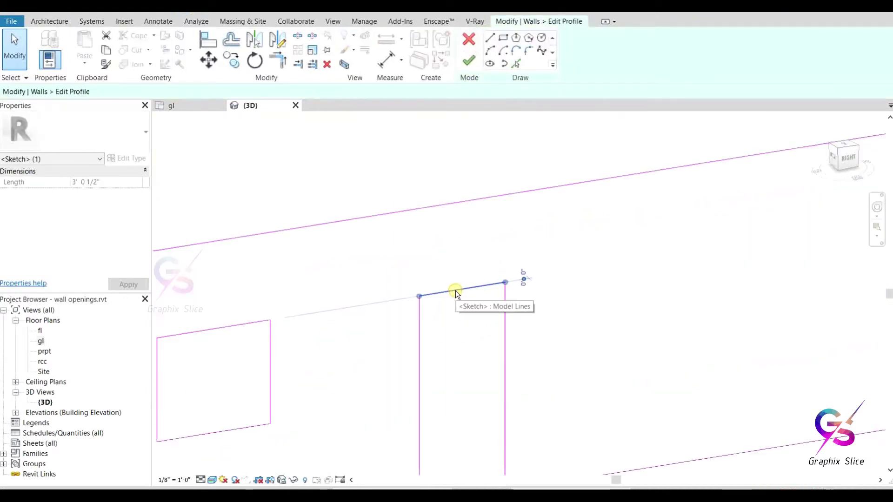
key(l)
key(i)
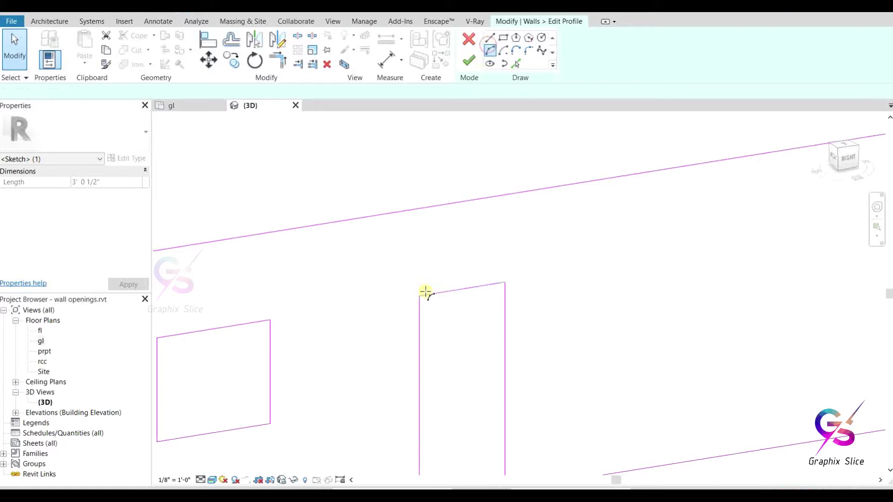
click(418, 296)
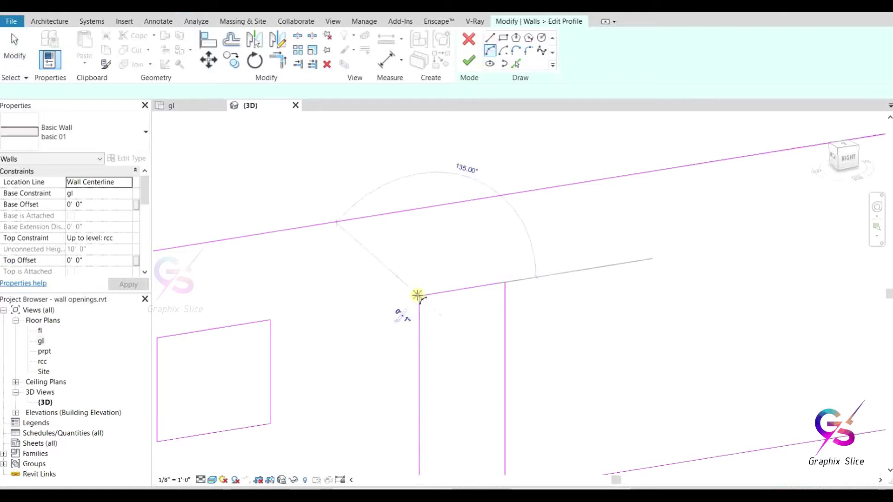
click(504, 281)
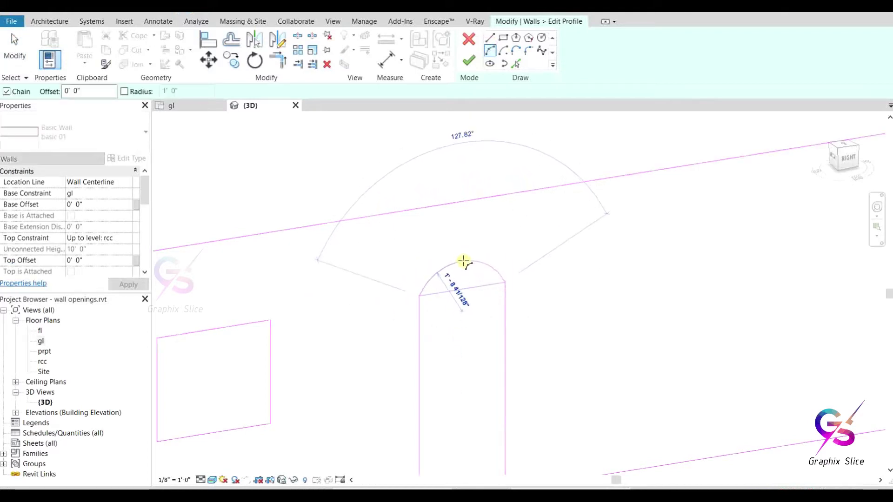
click(463, 262)
key(Escape)
key(Escape)
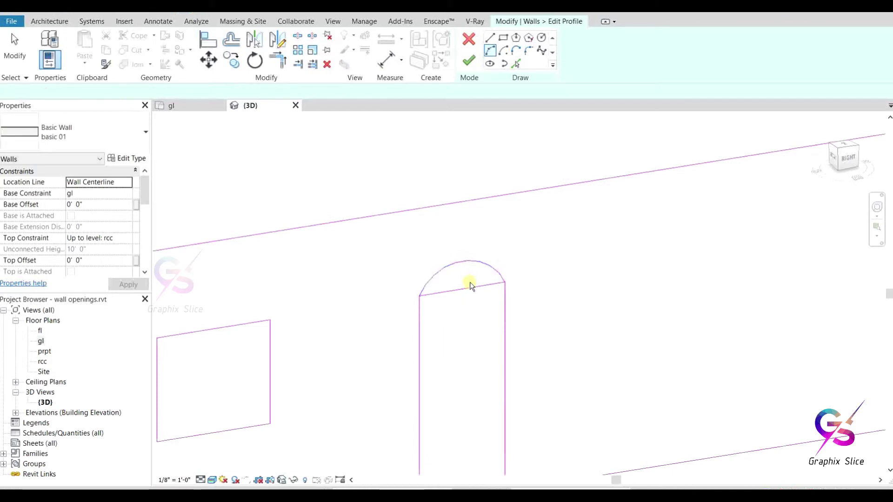
Delete the straight line beneath the door arc and finish the profile edit to cut the arched doorway
click(471, 287)
key(Delete)
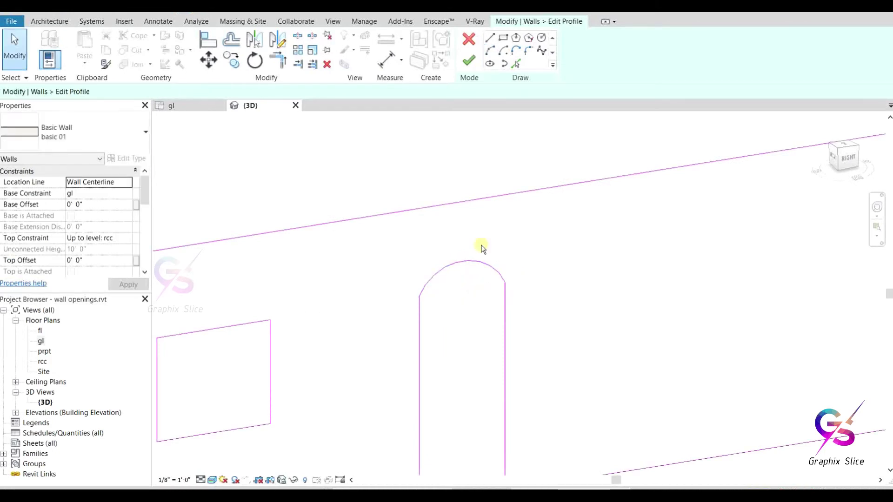
click(468, 62)
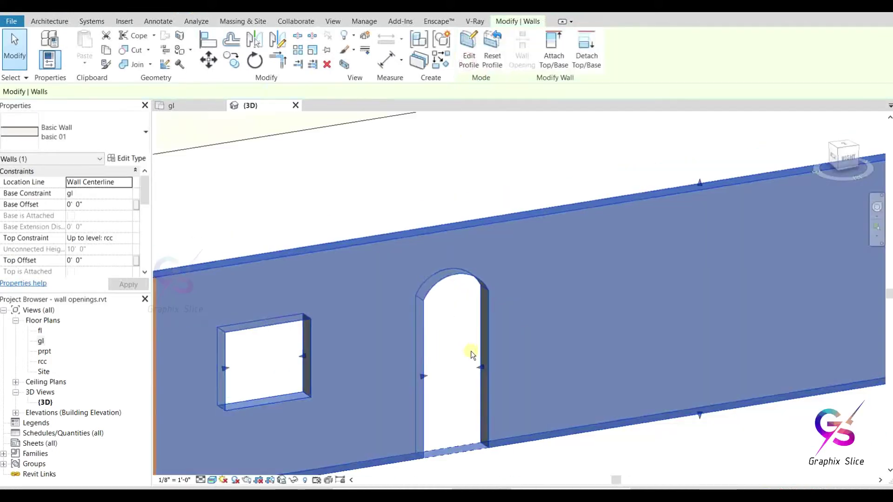
Reopen the wall's profile and delete the window opening's top line
middle_drag(577, 339, 578, 339)
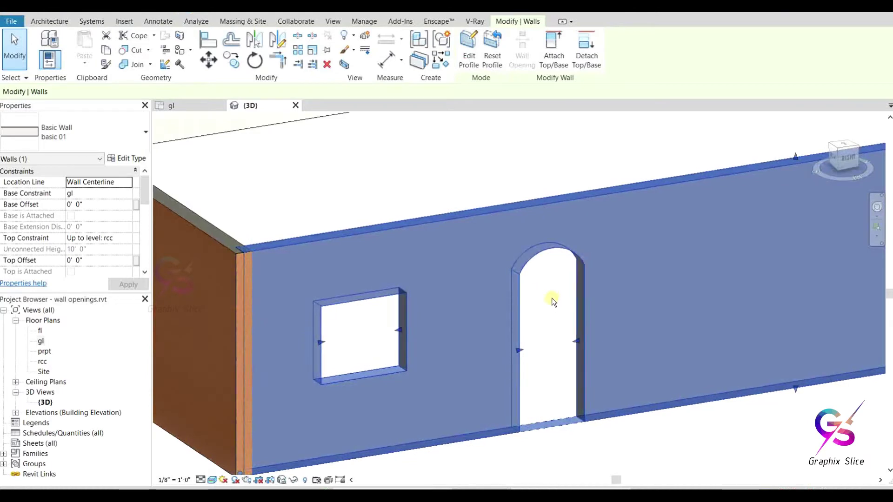
scroll(331, 332, up, 3)
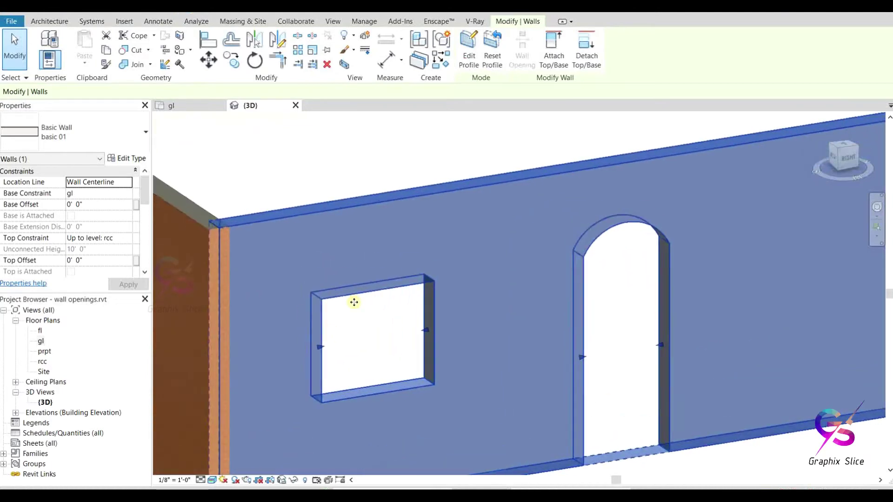
click(467, 64)
scroll(323, 302, up, 2)
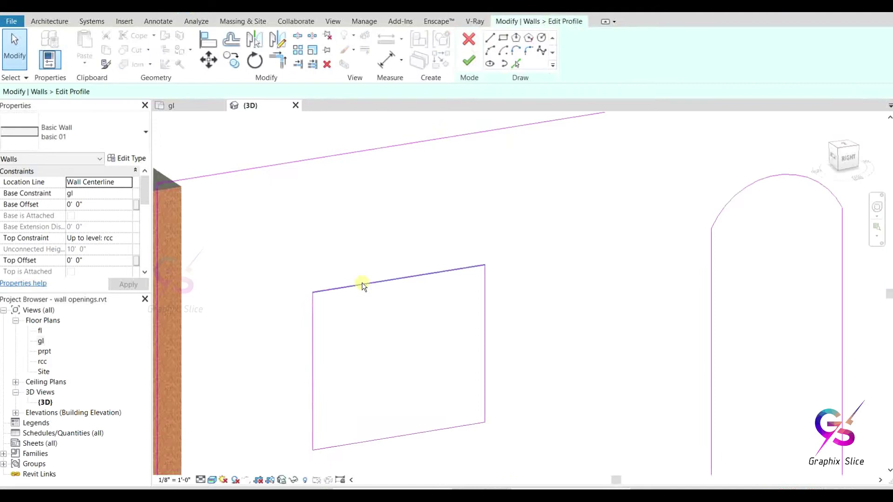
click(362, 282)
key(Delete)
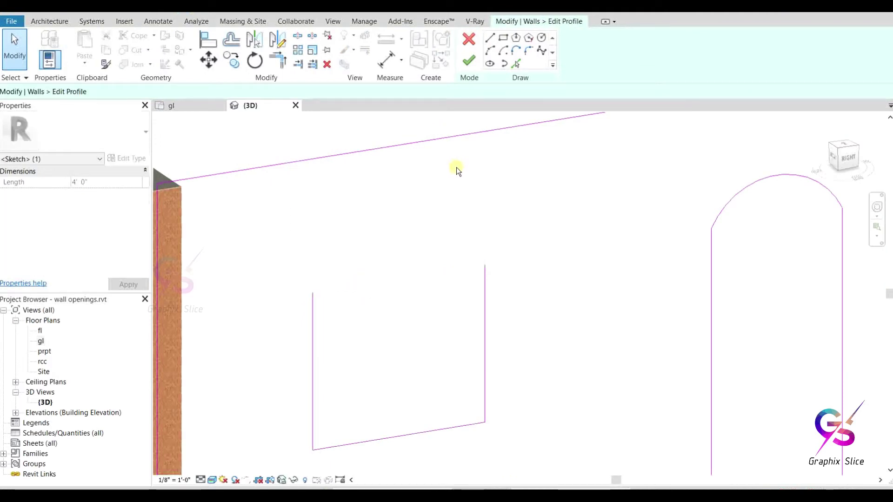
Sketch a stepped line from the window's upper-left corner: 6" horizontal, a short vertical rise, and 10" horizontal
click(490, 37)
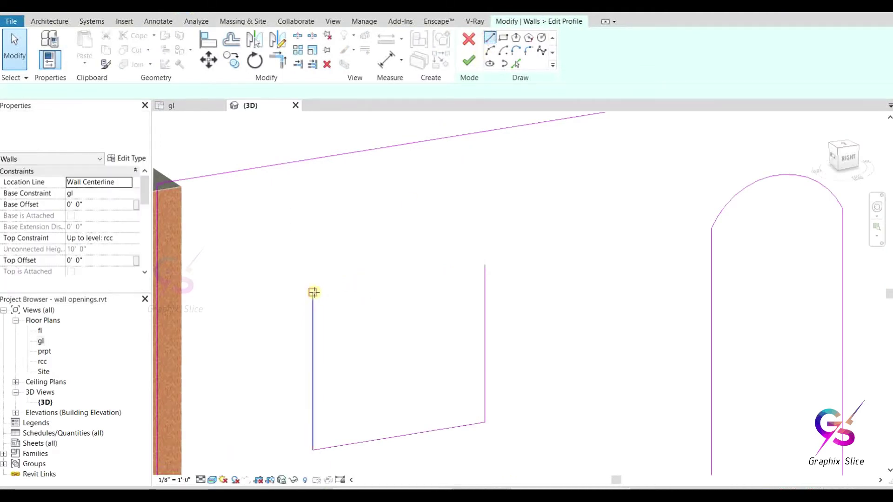
click(313, 292)
click(334, 289)
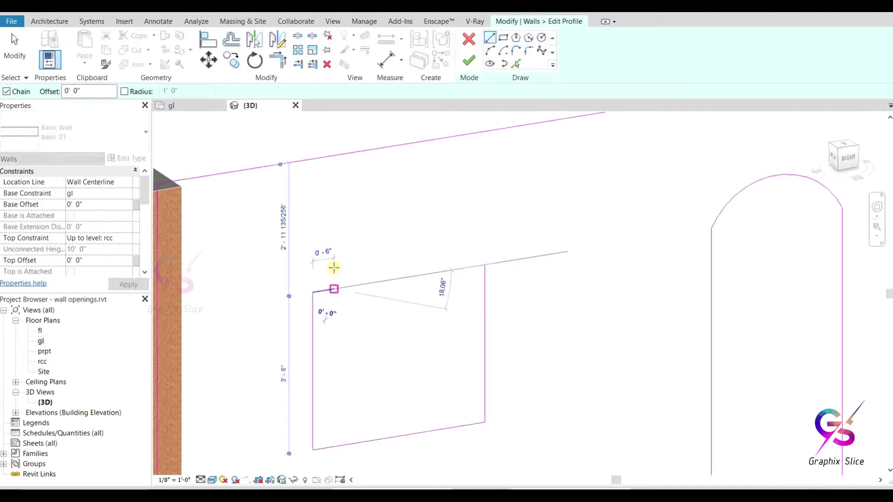
click(334, 266)
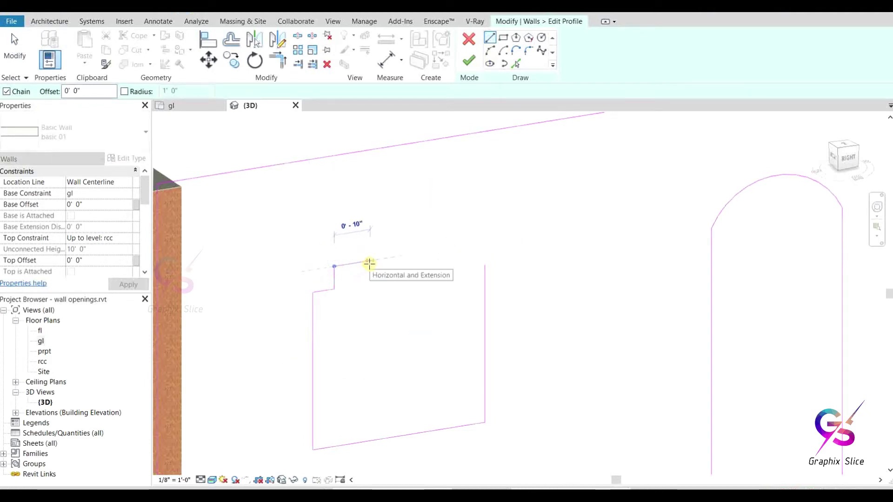
click(369, 263)
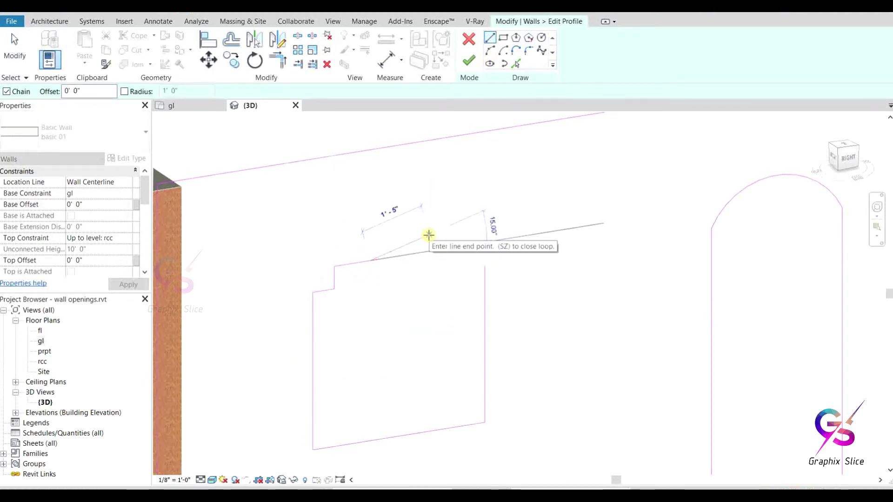
key(Escape)
key(Escape)
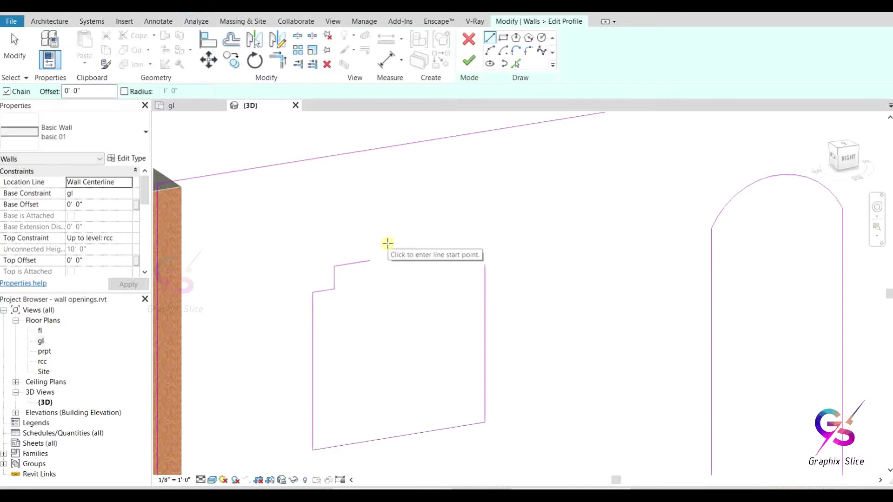
key(Escape)
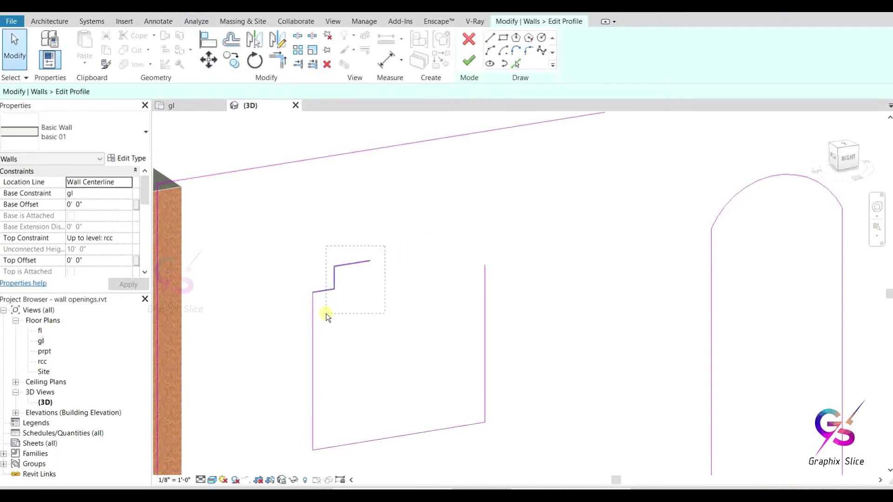
Mirror a copy of the three stepped lines about a vertical axis through the midpoint of the window's sill line
drag(325, 314, 326, 313)
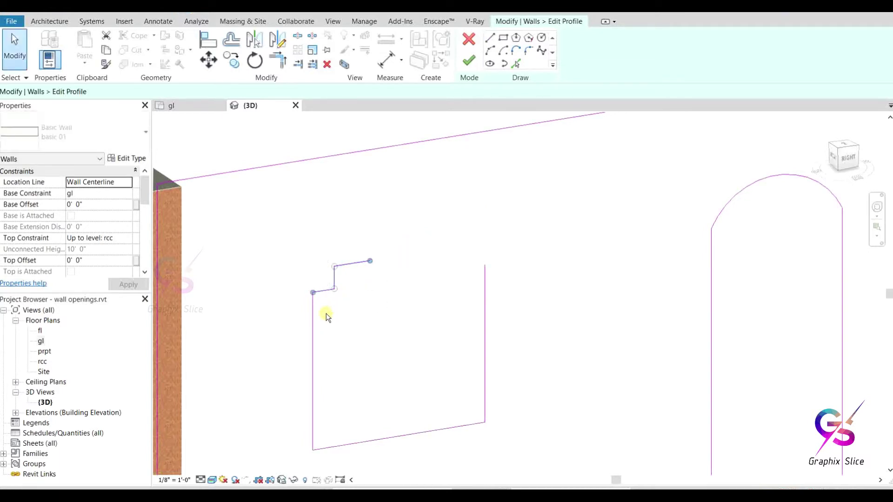
click(277, 40)
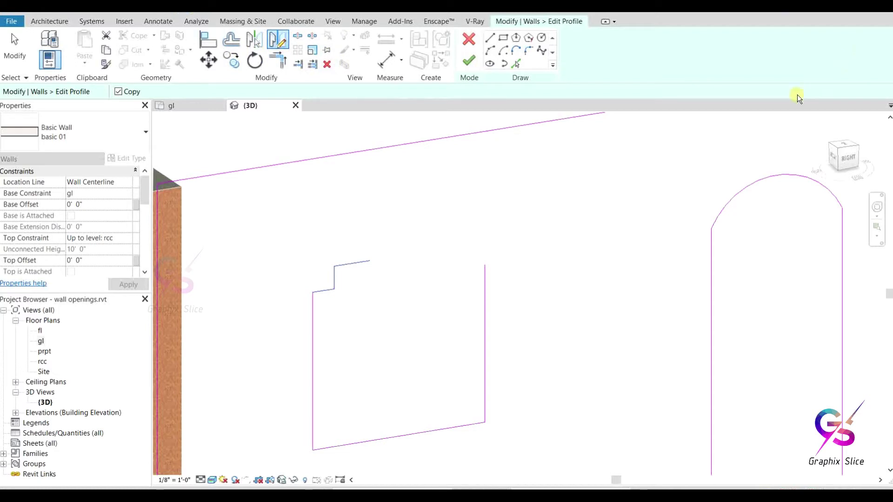
click(399, 433)
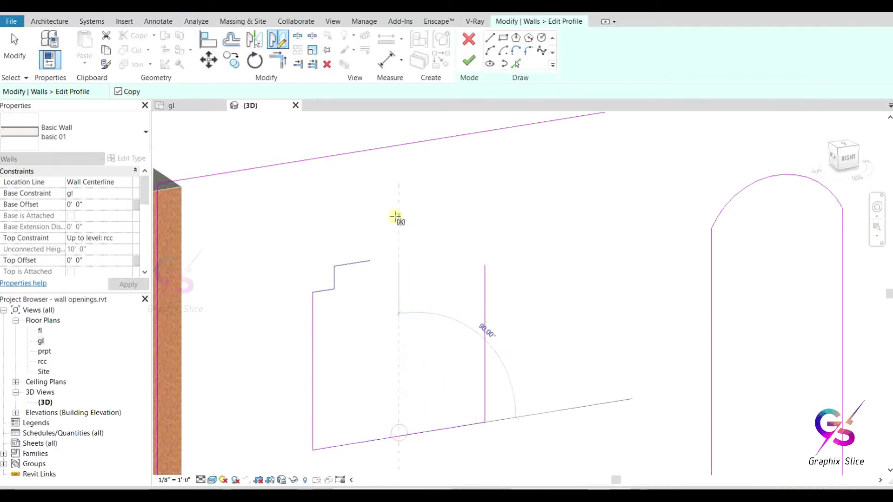
click(395, 215)
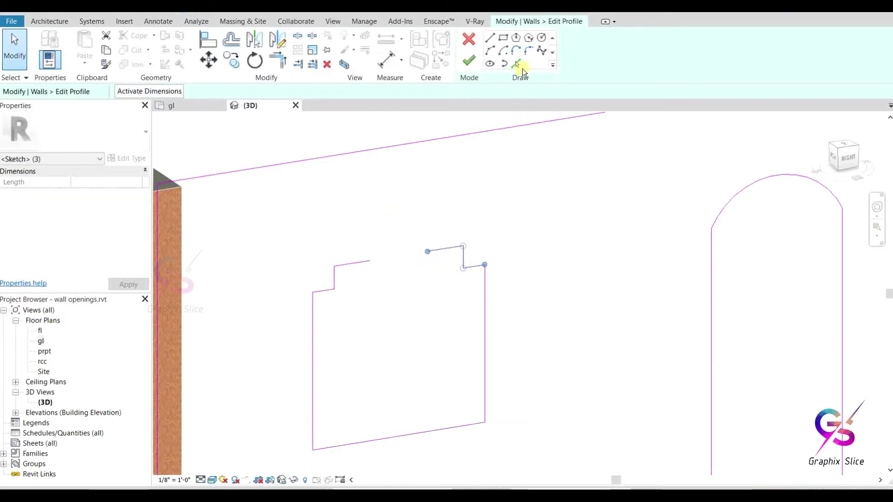
Draw an upward arc bridging the gap between the two stepped lines to close the window outline
click(847, 165)
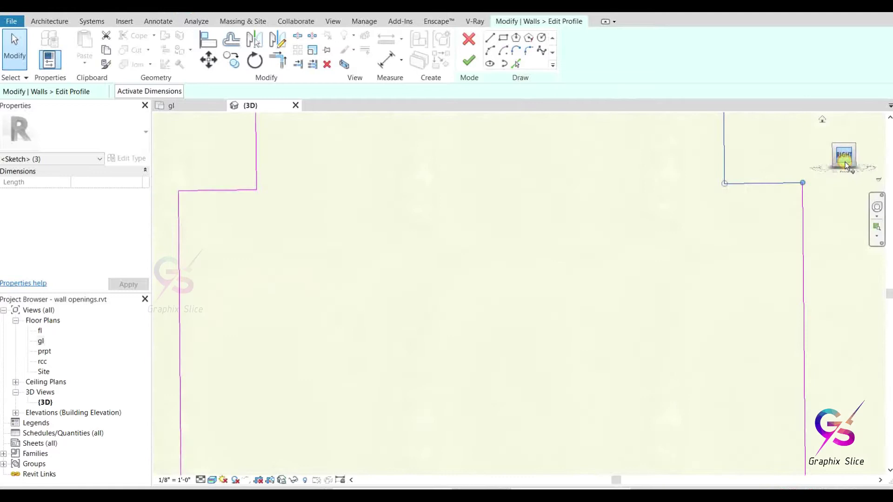
scroll(588, 264, down, 4)
scroll(588, 263, down, 3)
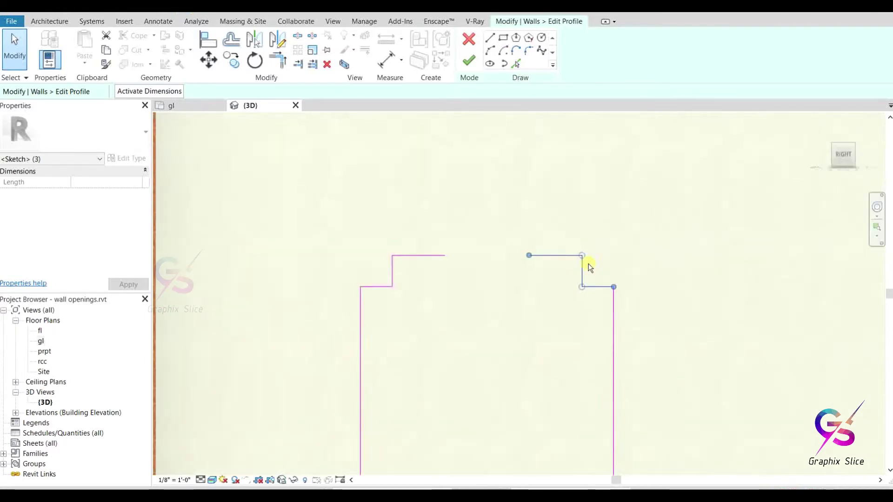
middle_drag(538, 332, 492, 312)
click(491, 50)
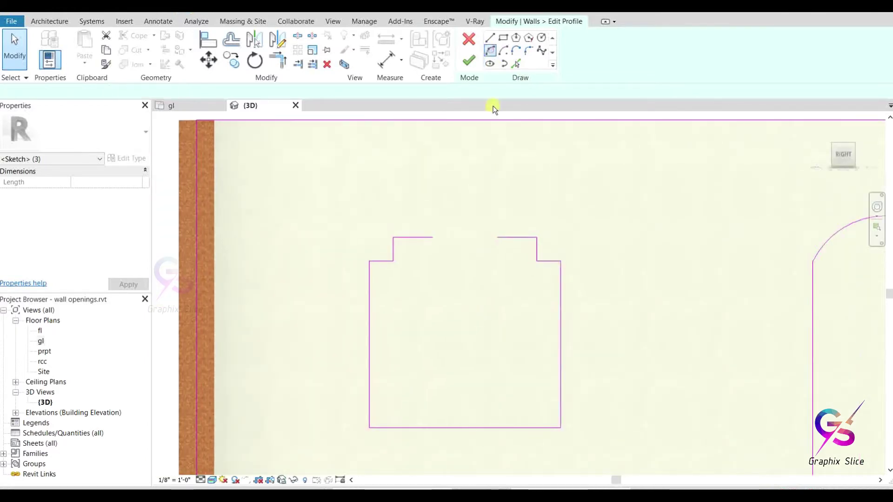
click(433, 237)
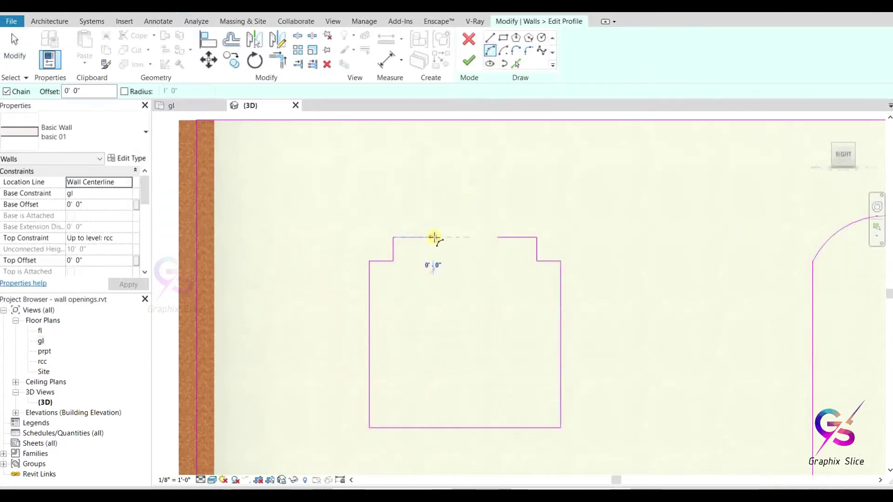
click(498, 237)
click(465, 212)
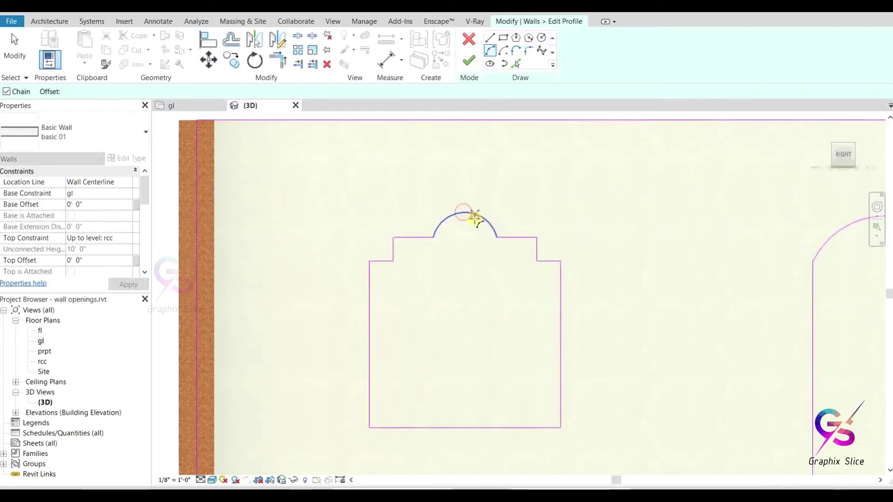
Finish the profile edit to cut the stepped, arched window opening and clear the wall selection
click(467, 62)
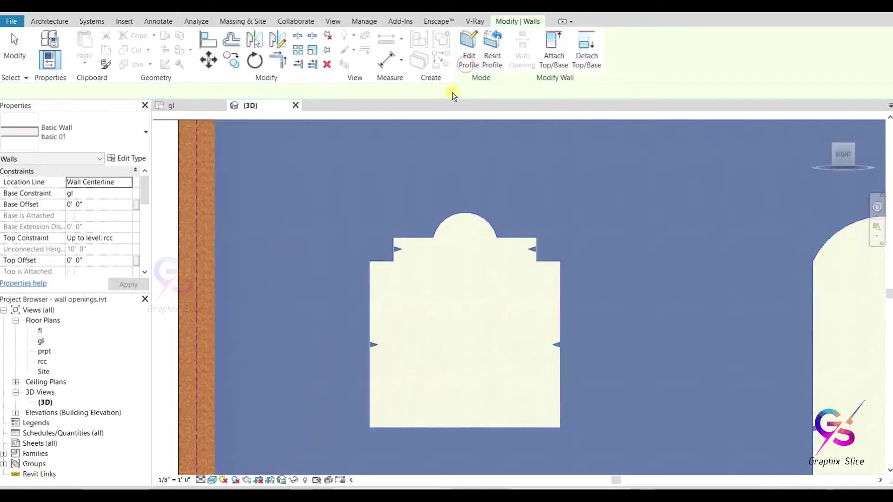
scroll(353, 261, down, 3)
shift+middle_drag(352, 261, 462, 295)
scroll(461, 294, down, 3)
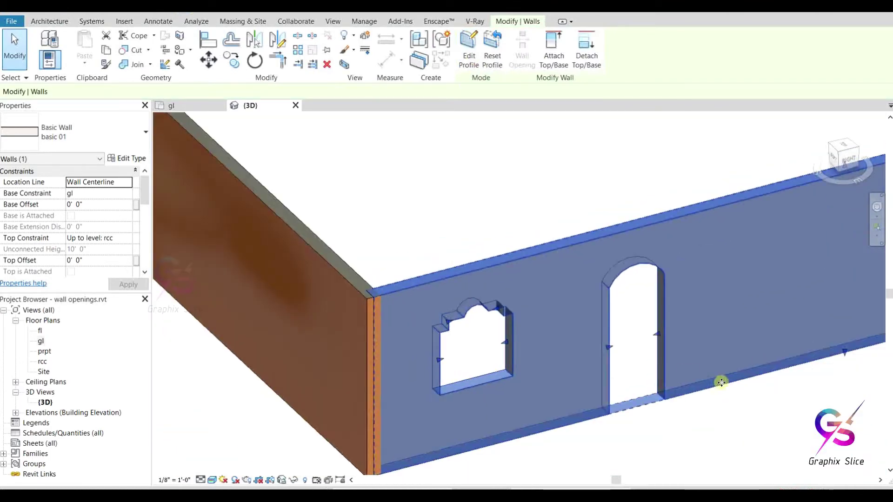
middle_drag(718, 413, 517, 427)
click(683, 395)
Edit the profile of the wall with the window and door openings and delete its straight top edge line
scroll(682, 395, down, 3)
click(582, 270)
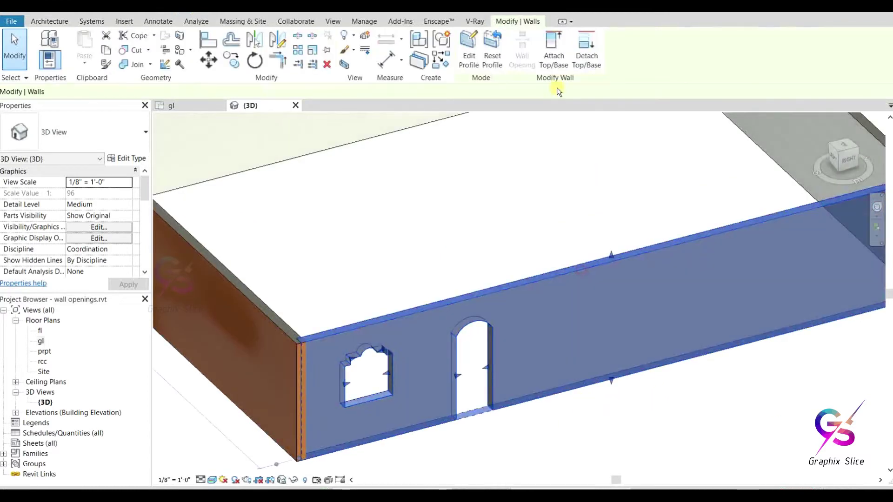
click(460, 51)
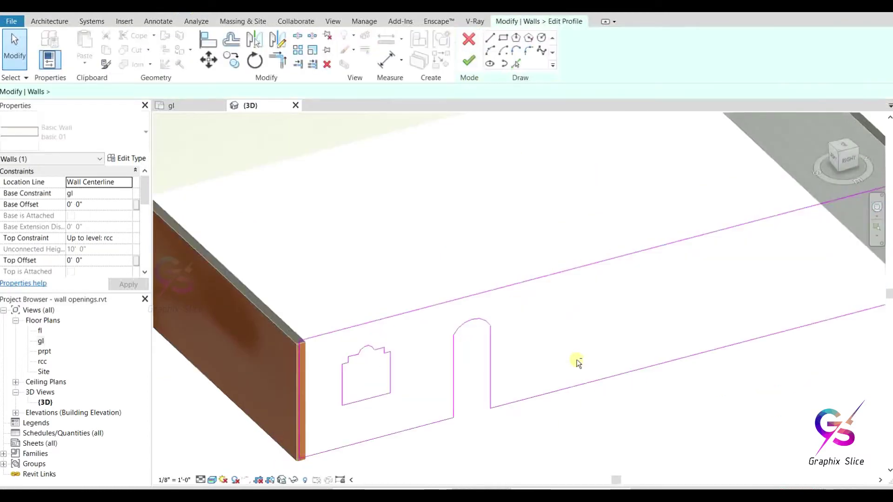
mouse_move(577, 362)
shift+middle_down()
mouse_move(572, 265)
mouse_move(575, 320)
shift+middle_up()
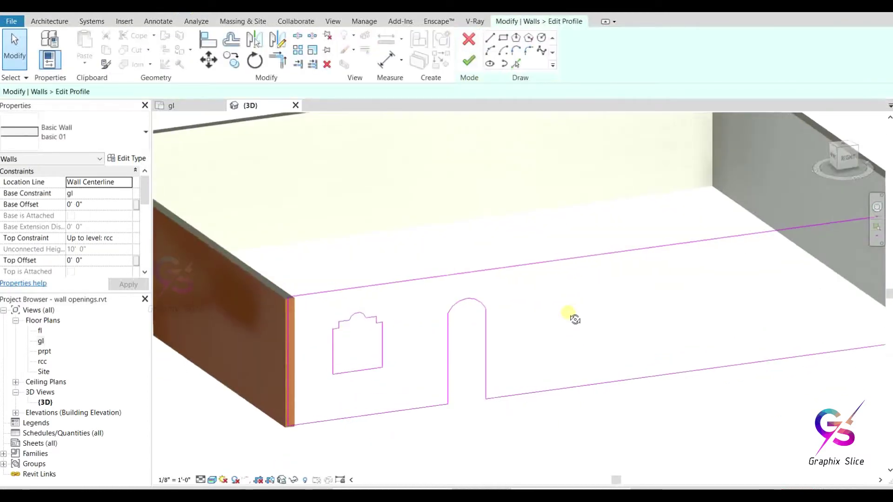
click(561, 262)
mouse_move(602, 300)
middle_down()
mouse_move(601, 323)
mouse_move(555, 340)
middle_up()
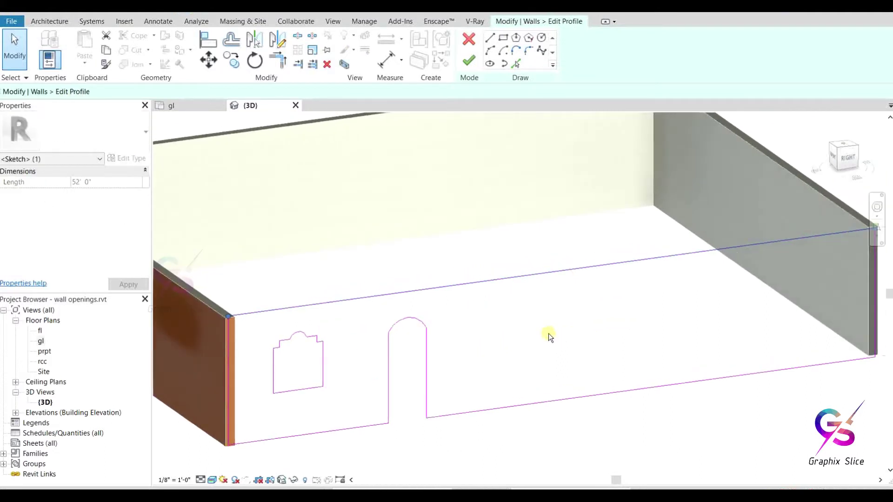
key(Delete)
Sketch a four-line, two-peak zigzag from the upper corner nearest the window, its downward lines about 9'-8 1/2" and 10' long
click(491, 38)
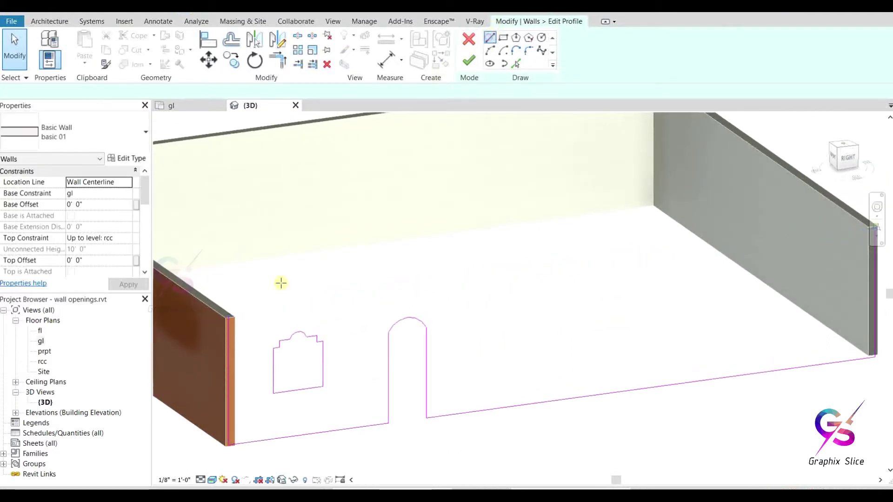
click(225, 317)
key(Return)
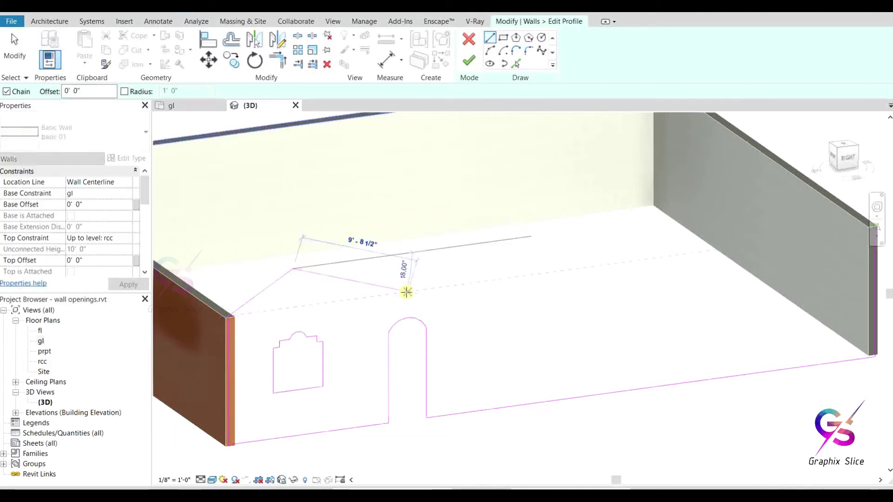
click(408, 292)
click(484, 237)
click(599, 262)
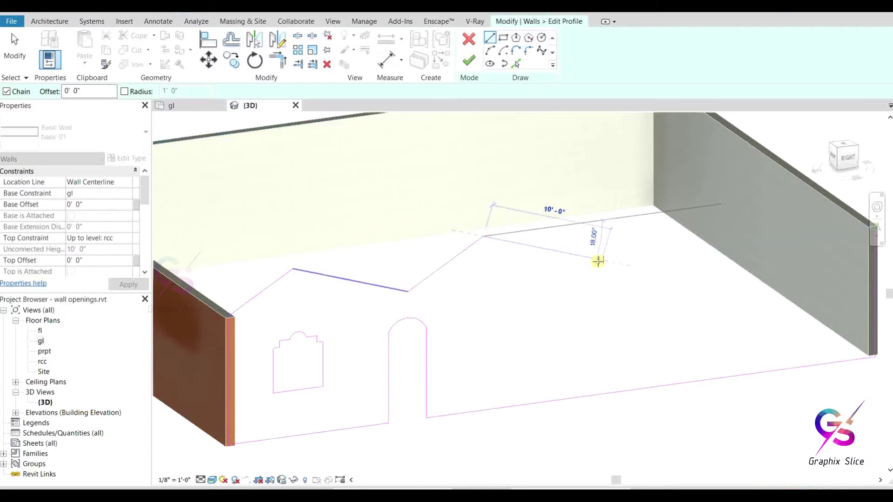
Close the top edge with an upward arc of about 29' radius between the zigzag's end and the wall's far upper corner
click(490, 65)
middle_drag(613, 242, 455, 261)
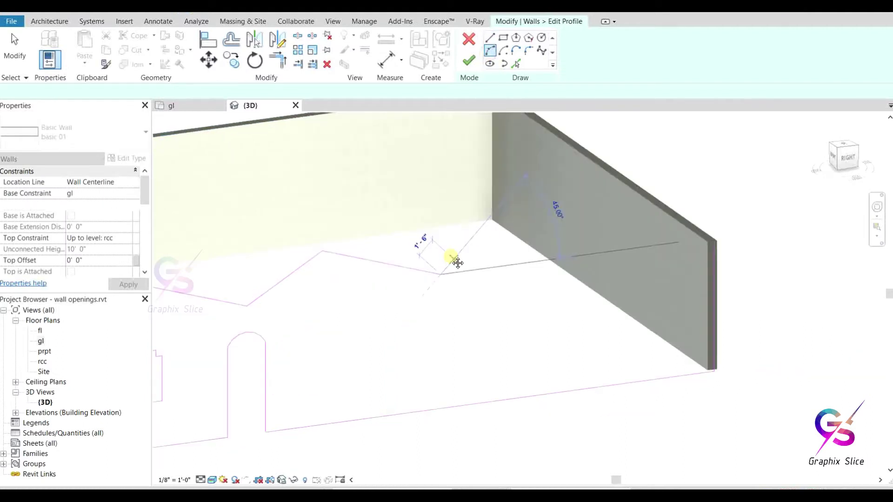
click(710, 240)
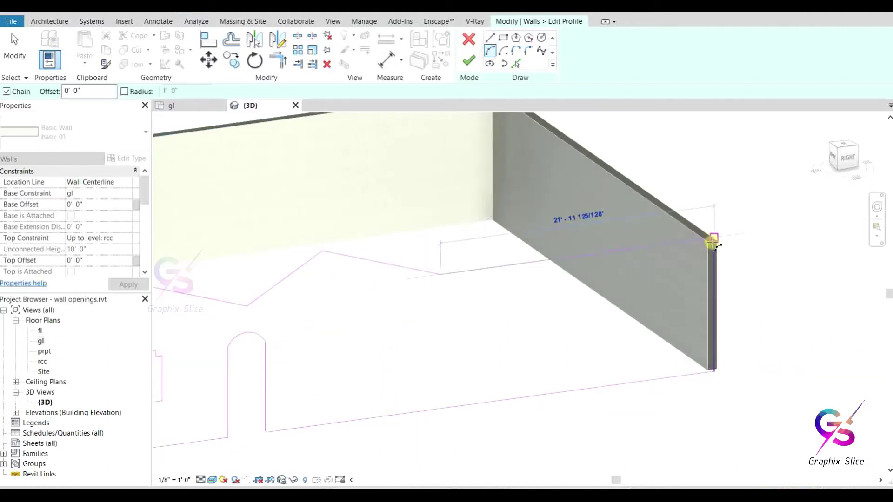
key(Escape)
scroll(712, 239, up, 3)
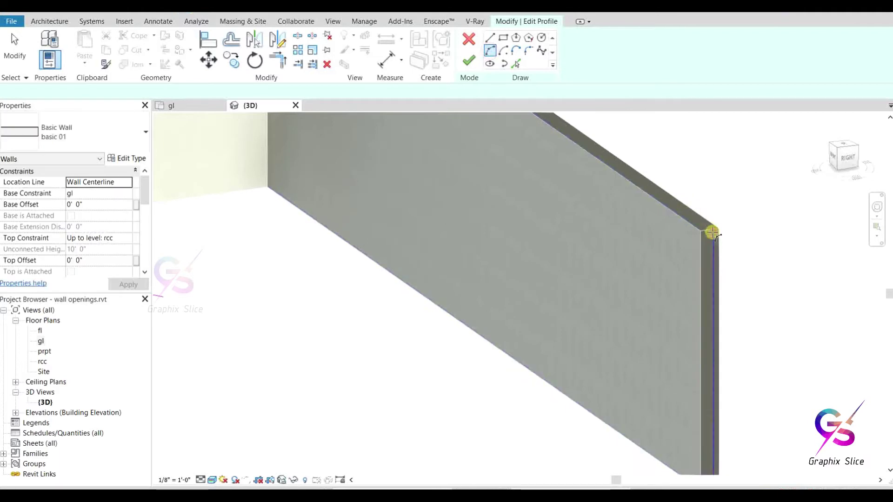
click(712, 232)
middle_drag(314, 309, 670, 279)
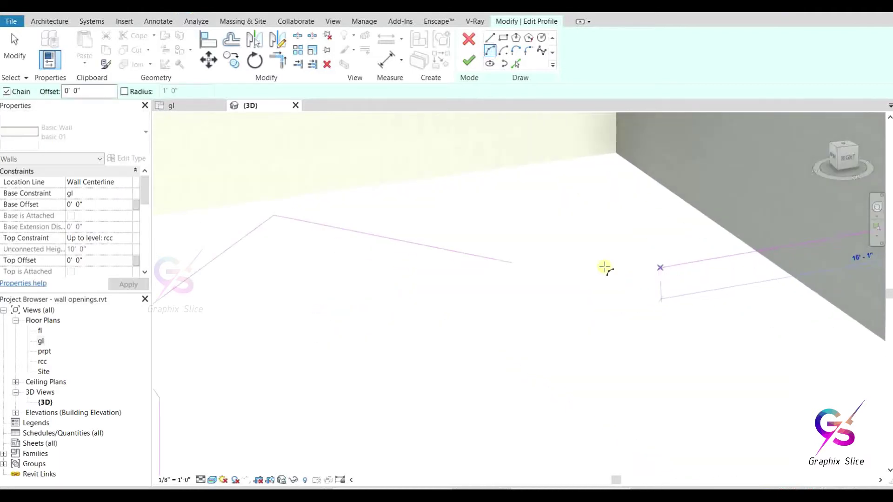
click(512, 262)
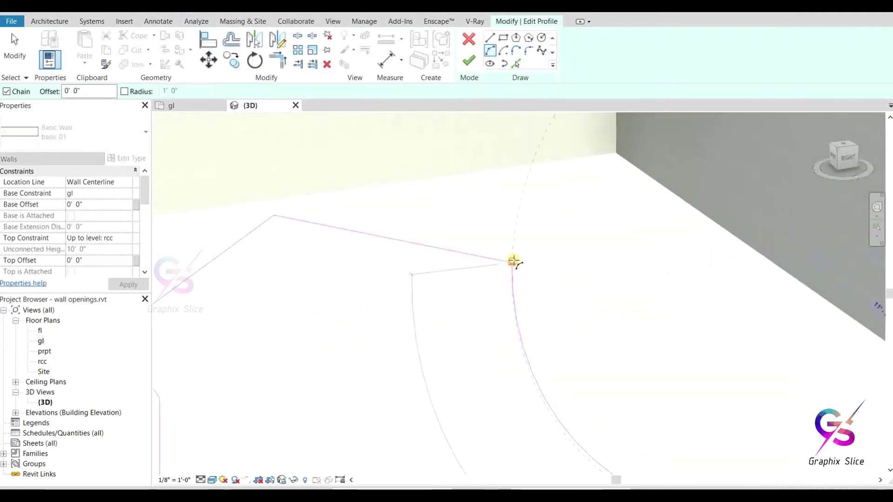
scroll(513, 261, down, 3)
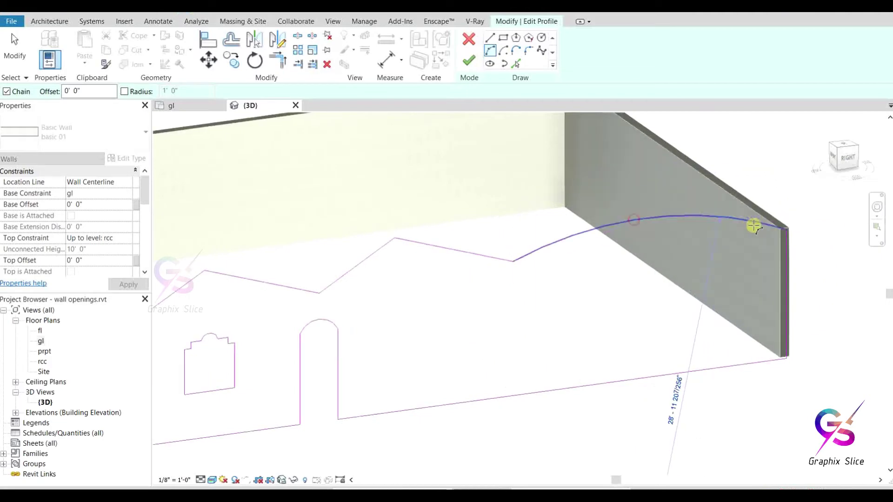
click(754, 226)
Finish the profile edit to apply the zigzag and arched top edge to the wall and clear the selection
click(469, 60)
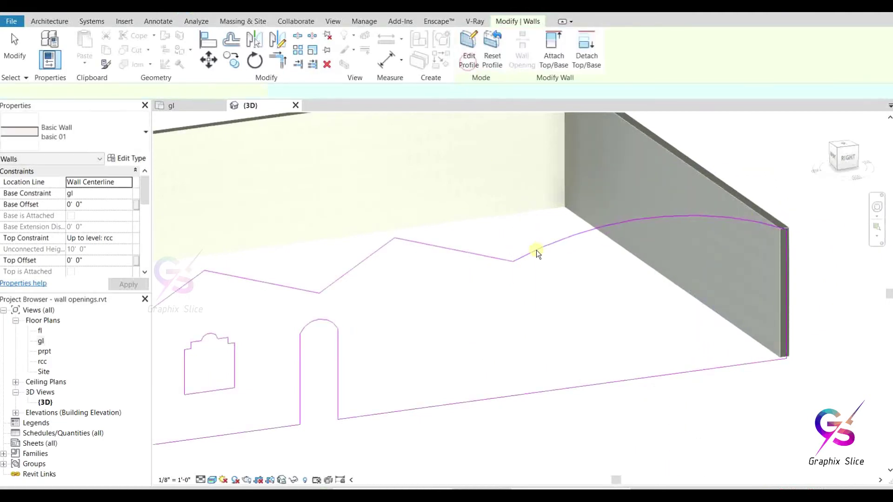
scroll(536, 249, down, 2)
middle_drag(411, 390, 465, 437)
click(465, 437)
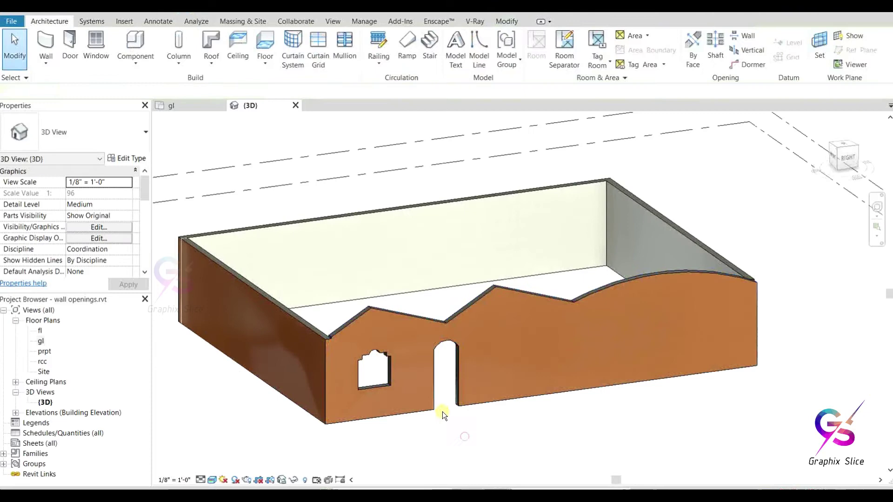
scroll(392, 418, up, 2)
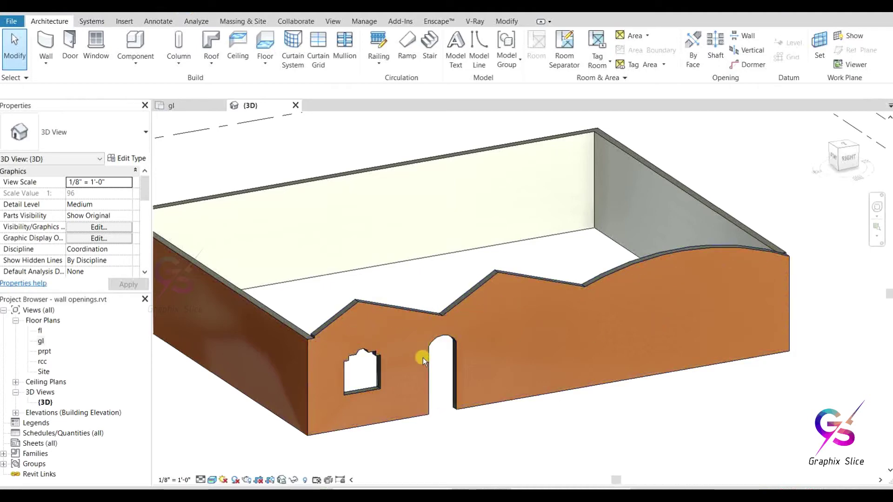
shift+middle_drag(365, 368, 330, 392)
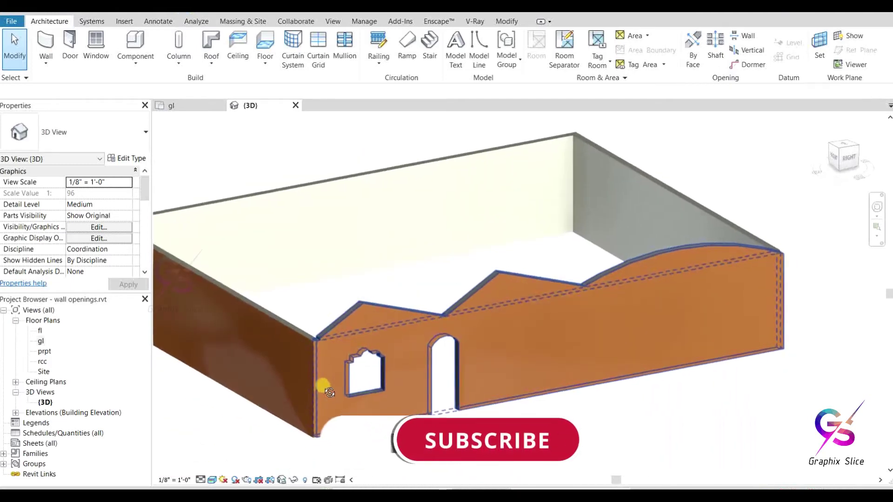
Reset the profile of the wall with the openings and shaped top, and clear the wall selection
click(509, 278)
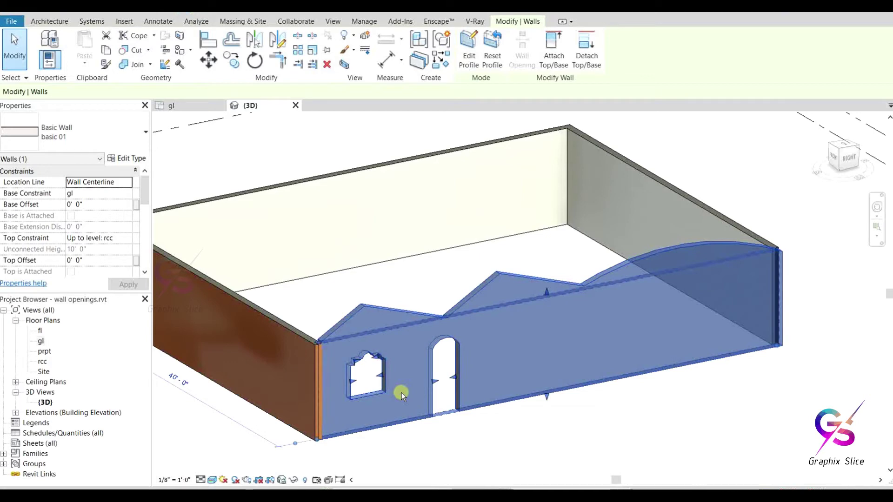
click(492, 53)
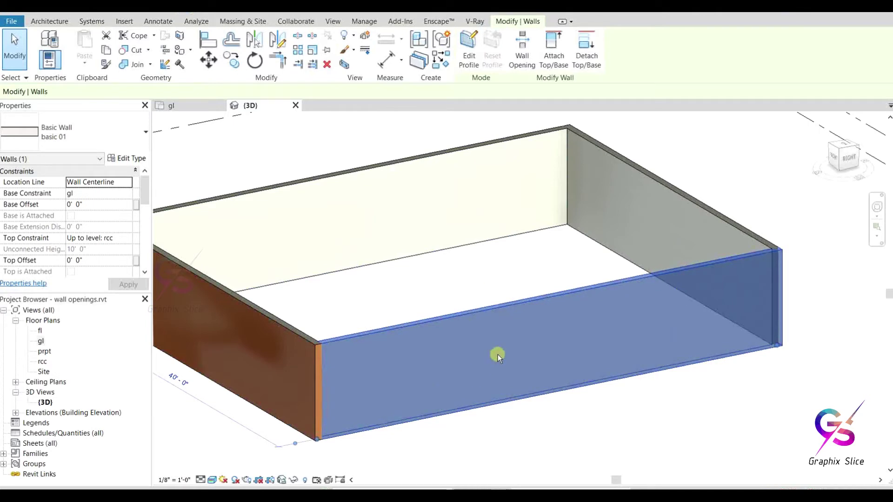
shift+middle_drag(497, 353, 434, 378)
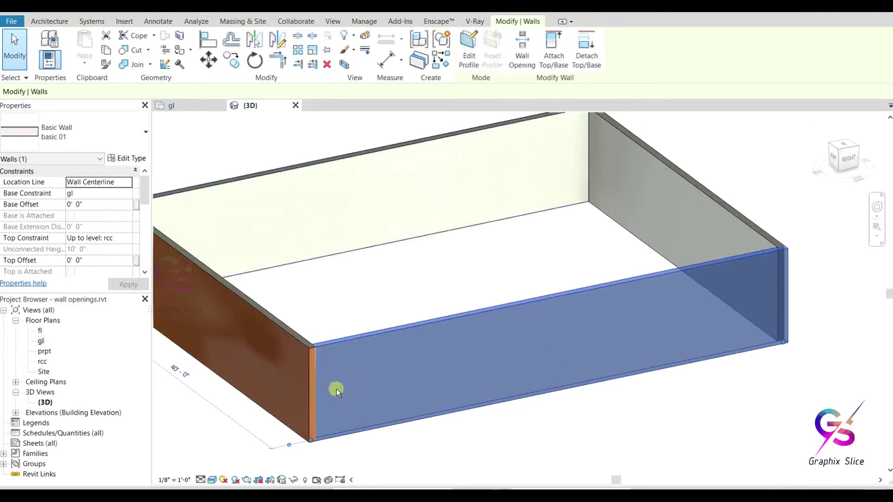
shift+middle_drag(334, 391, 369, 385)
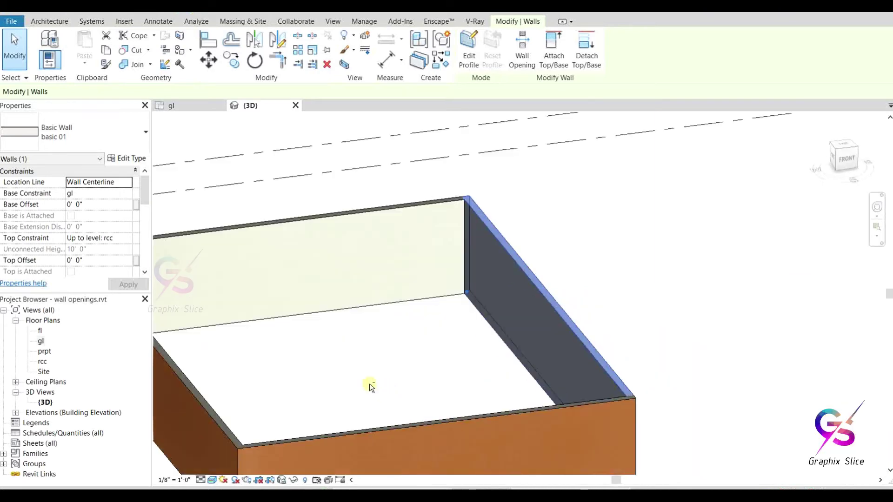
shift+middle_drag(588, 373, 458, 381)
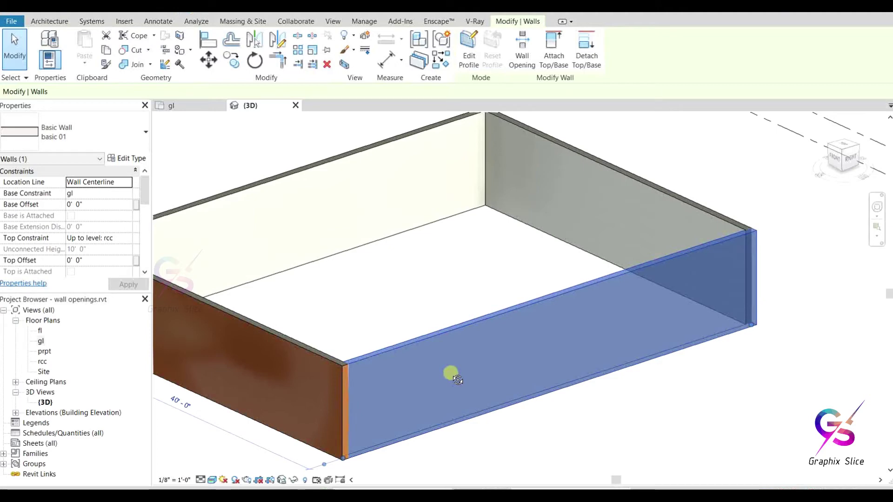
click(443, 308)
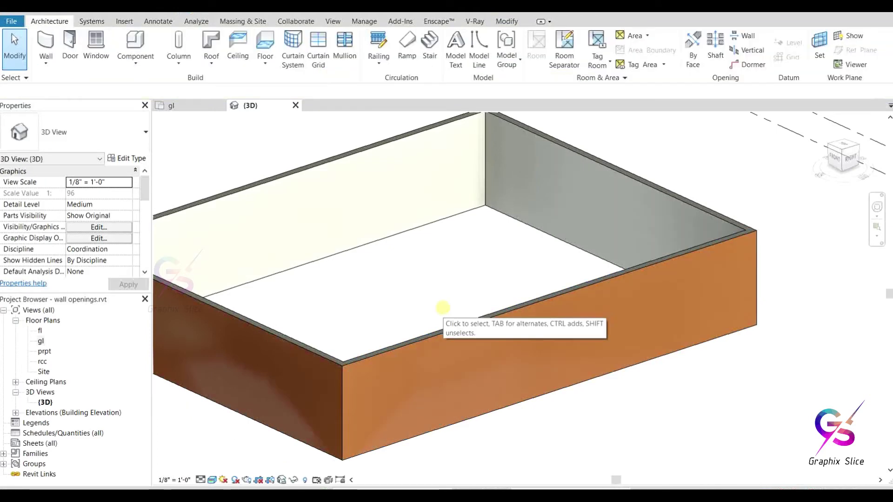
Dismiss the save reminder without saving and open the gl floor plan
shift+middle_drag(372, 318, 412, 370)
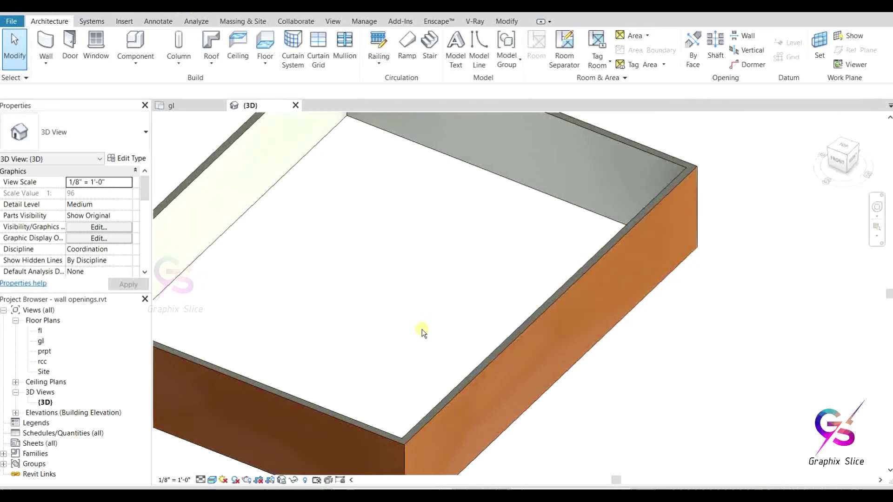
scroll(422, 329, down, 3)
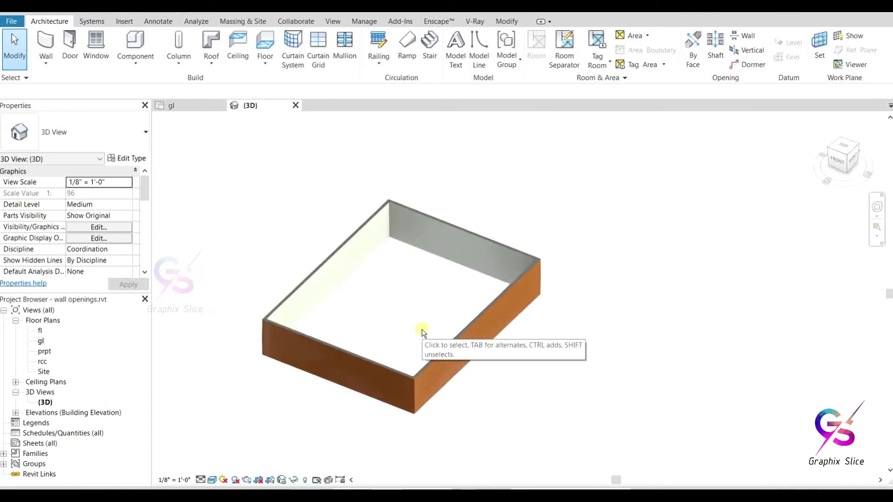
click(44, 45)
click(539, 157)
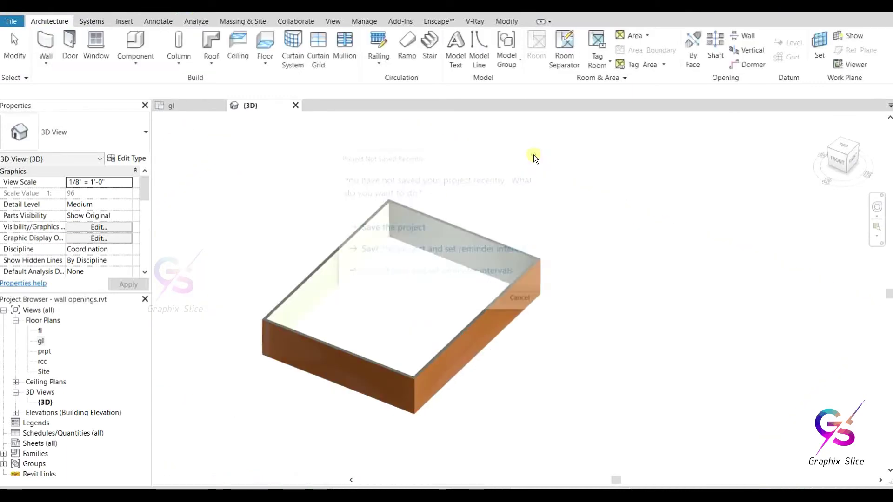
double_click(40, 341)
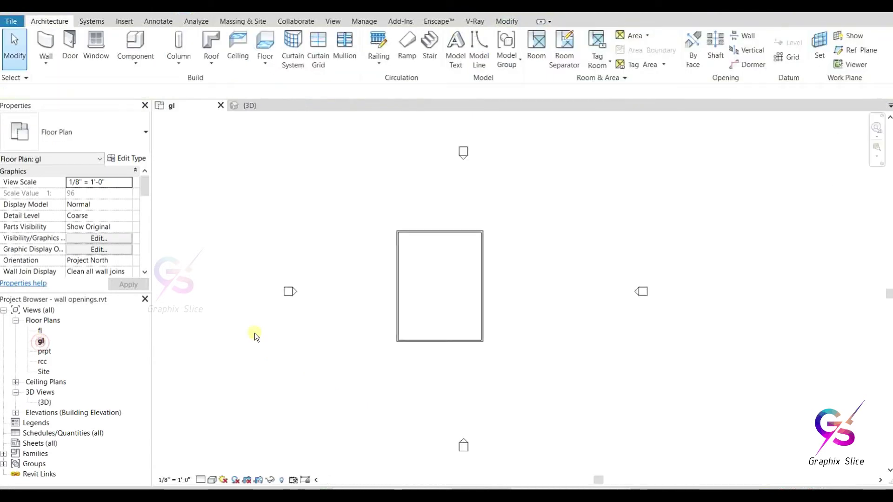
Draw a separate arc-shaped basic 01 wall beside the rectangular enclosure, about 15'-1" in radius and 131° in sweep, and end the Wall command
click(49, 43)
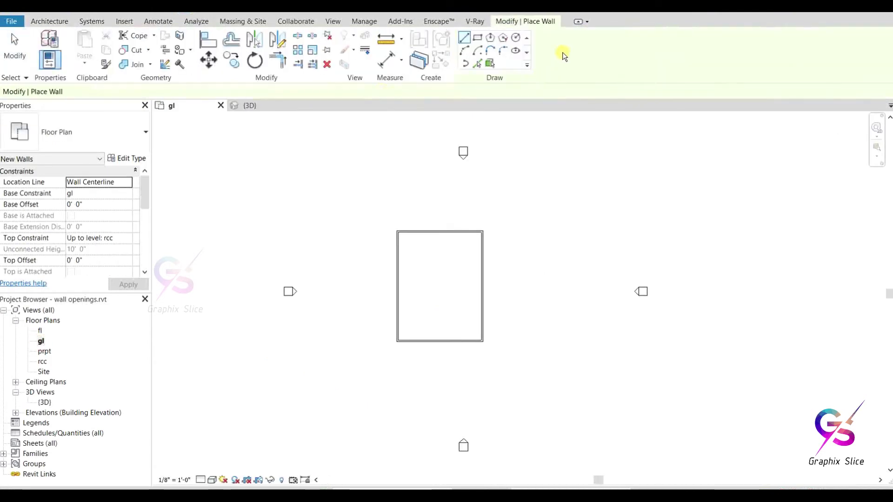
click(464, 50)
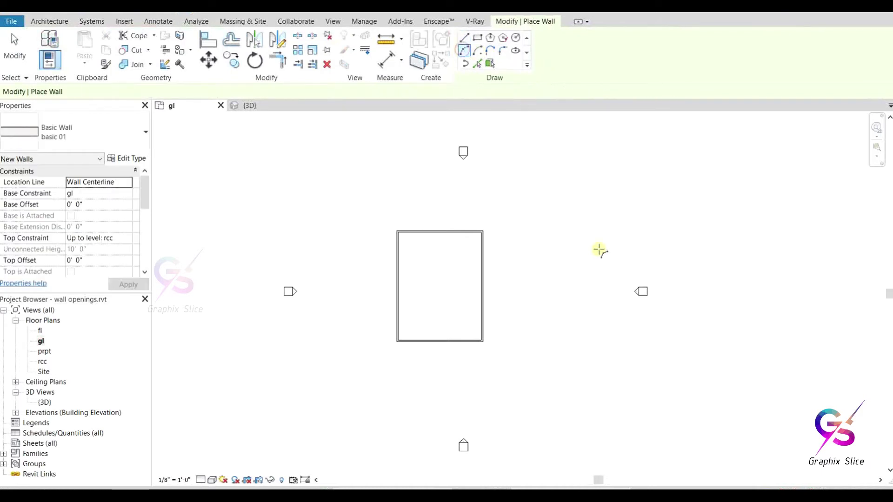
scroll(543, 324, up, 1)
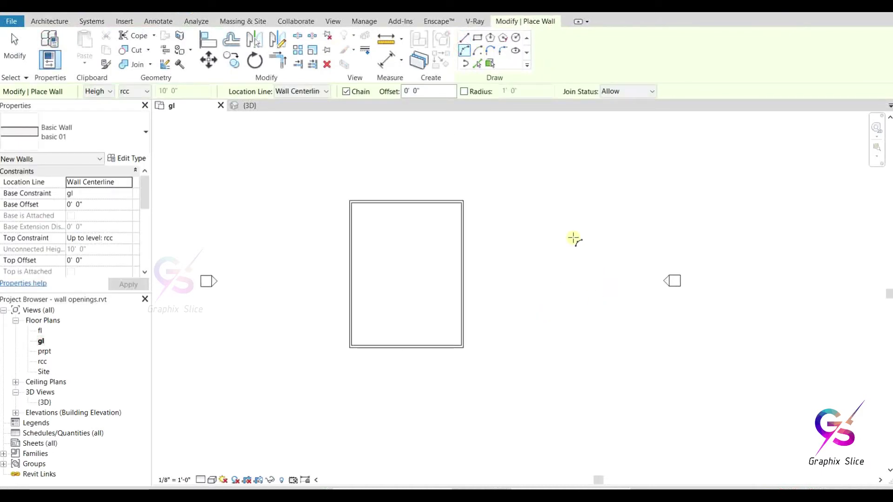
click(563, 261)
click(564, 335)
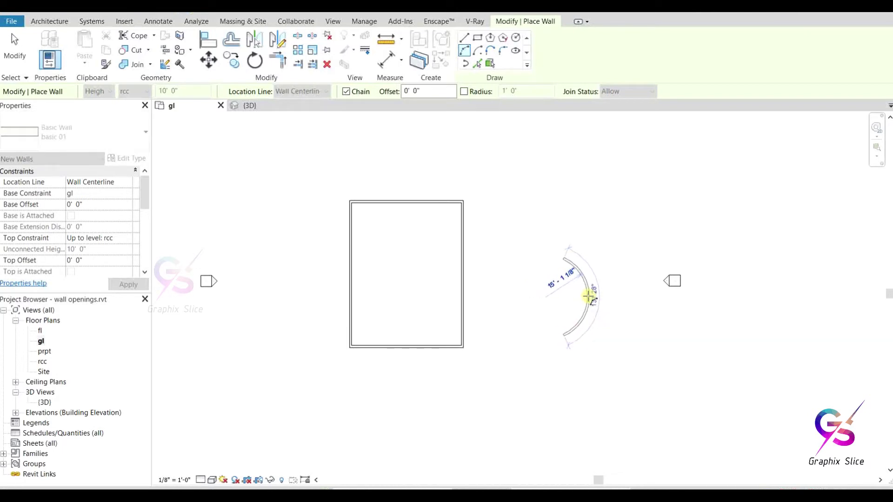
click(589, 295)
right_click(623, 202)
click(637, 210)
right_click(638, 209)
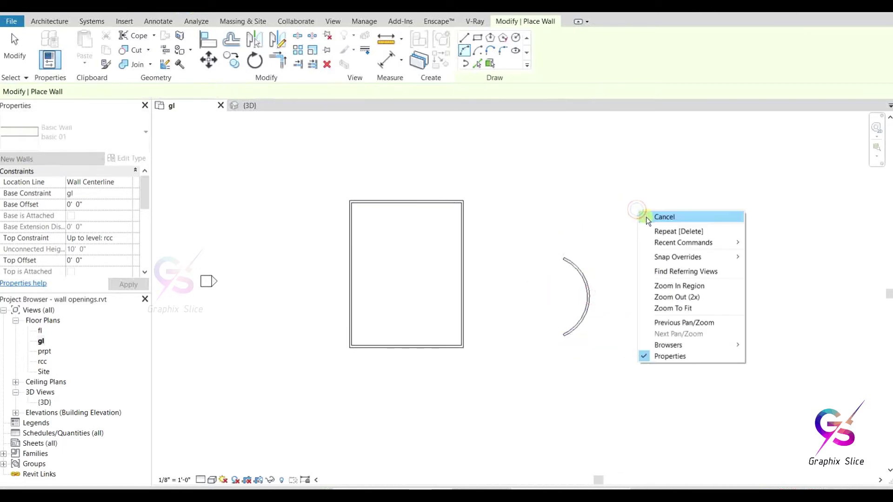
click(646, 215)
Select the curved wall in the floor plan and in the 3D view to check which wall editing options are available
click(589, 300)
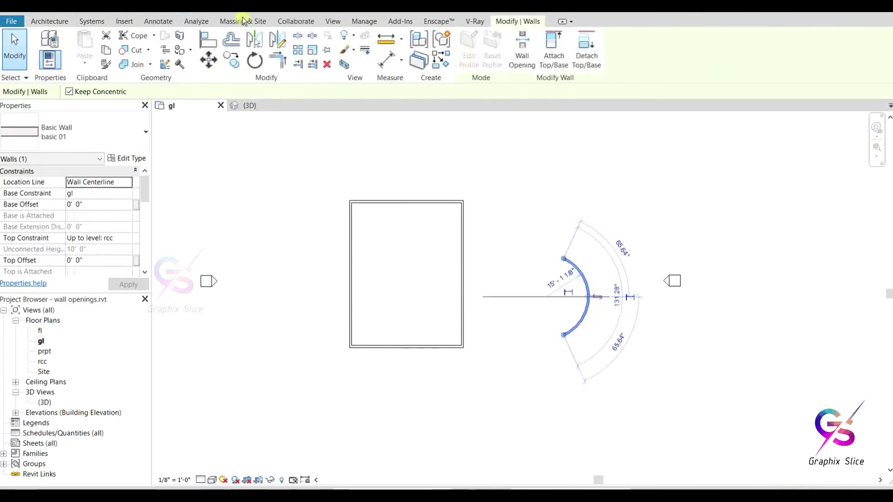
click(250, 106)
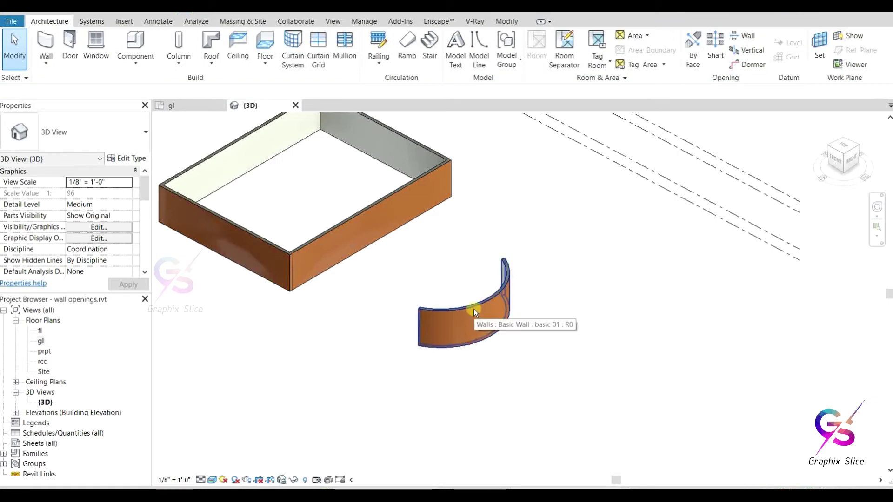
click(474, 308)
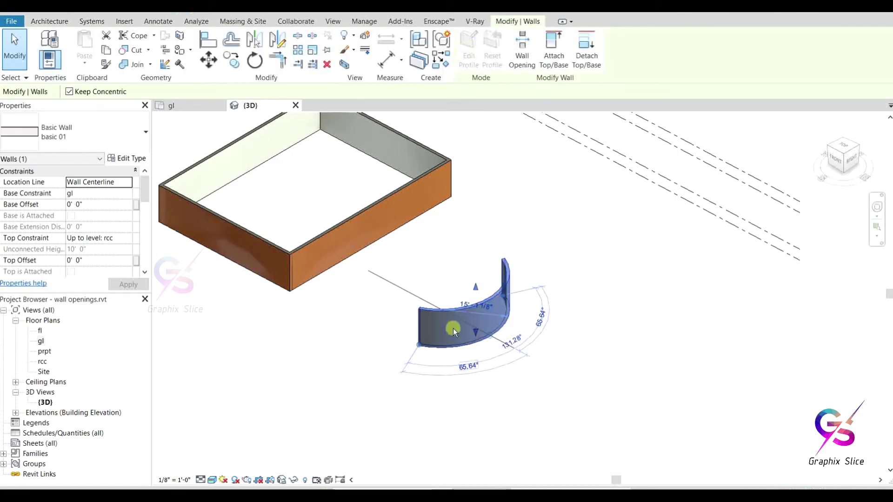
Cut a small rectangular opening about 8.6° wide near the middle of the curved wall with Wall Opening, and end the command
scroll(453, 328, up, 4)
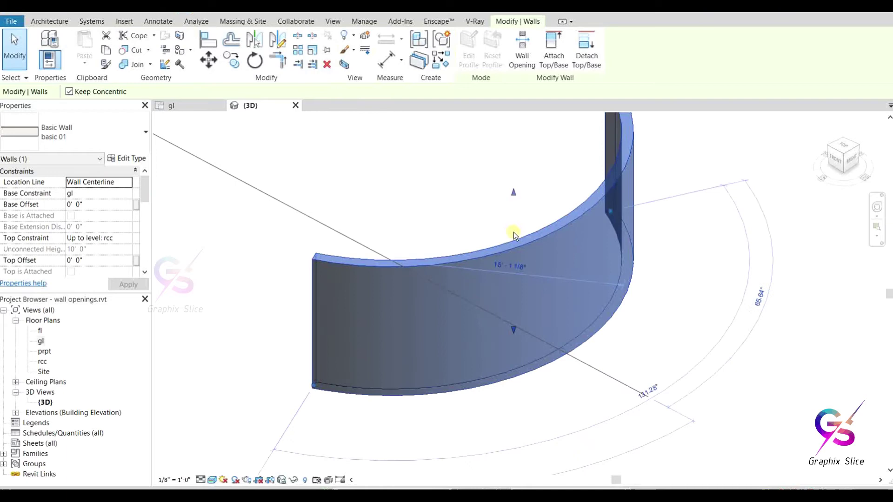
click(521, 47)
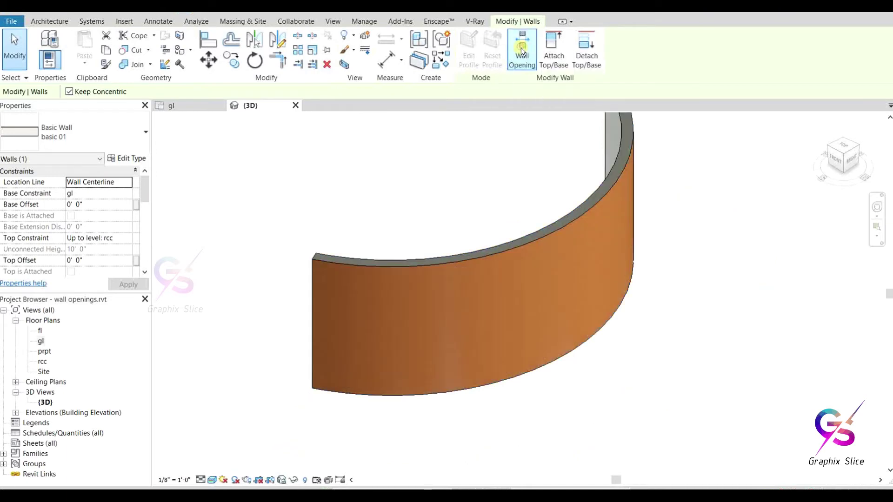
click(551, 273)
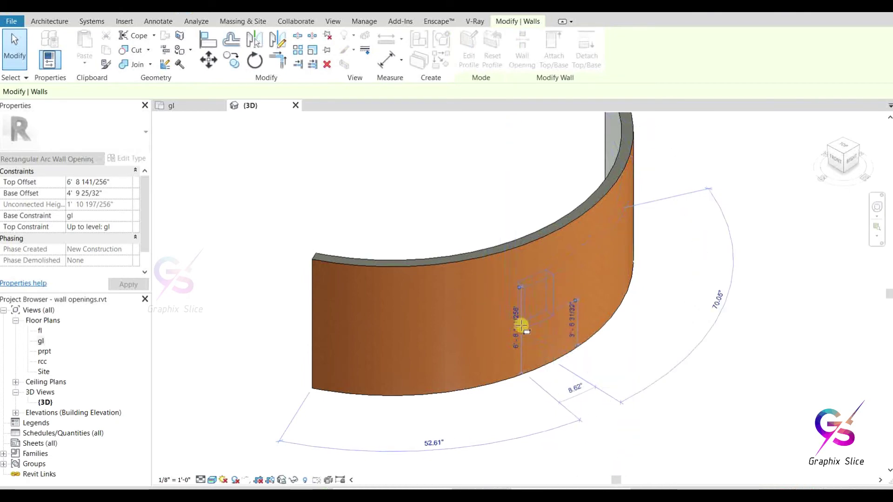
click(522, 325)
shift+middle_drag(562, 339, 422, 316)
key(Escape)
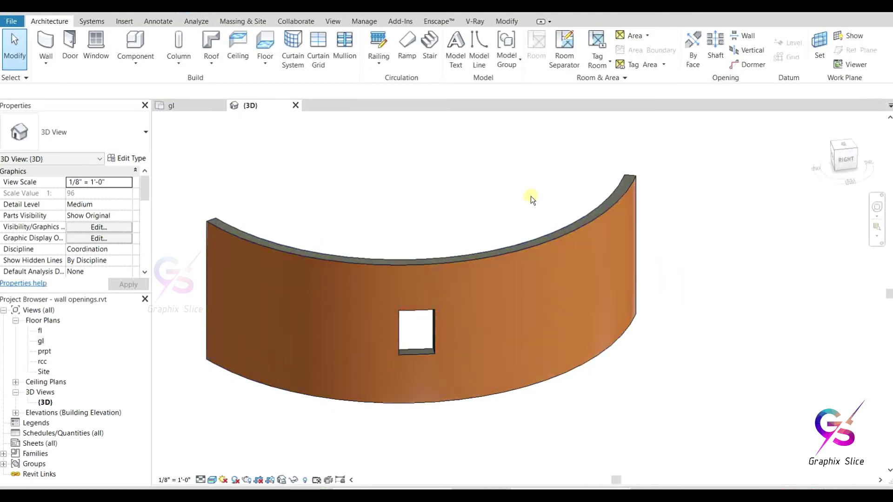
Cut a second rectangular opening in the curved wall beside the first, about 17.9° wide and 3'-6" high, with its sill about 2'-10 7/8" up
click(507, 258)
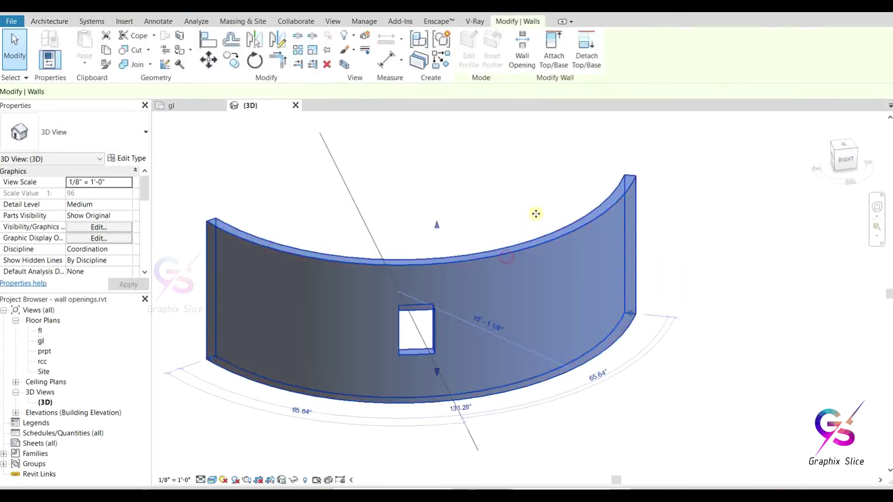
click(522, 49)
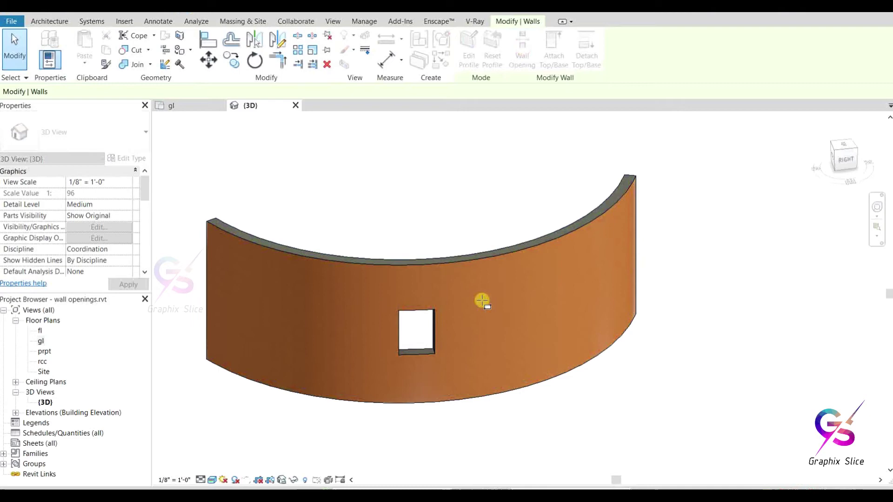
click(487, 328)
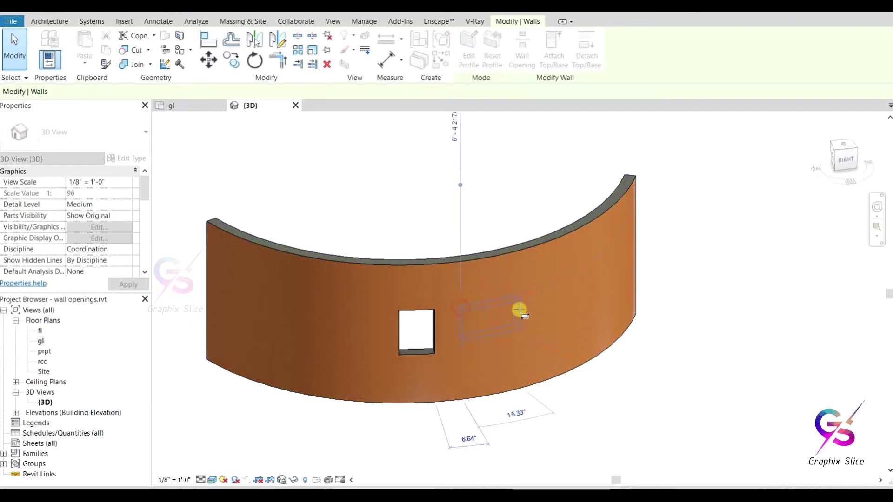
click(527, 343)
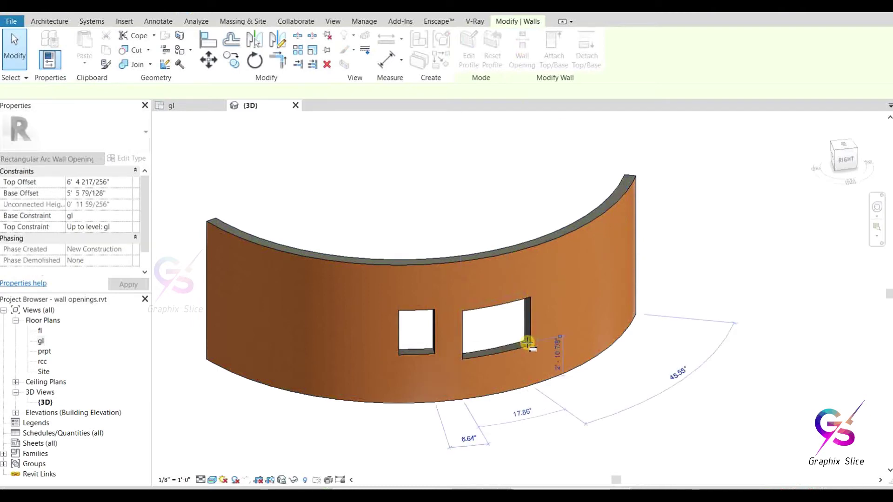
right_click(479, 182)
right_click(479, 182)
click(510, 192)
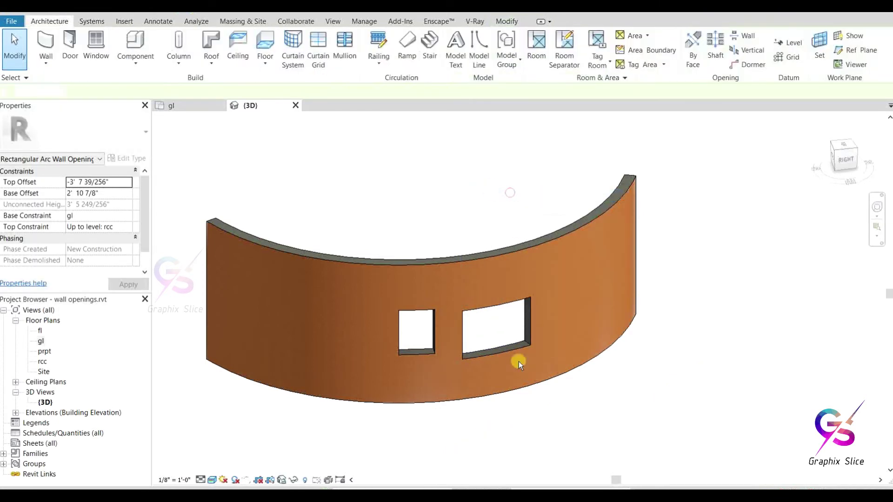
Resize the wider opening in the curved wall on all four sides to about 20.2° wide and 6'-0" high, with a 1'-4" base offset
scroll(518, 362, up, 4)
click(501, 337)
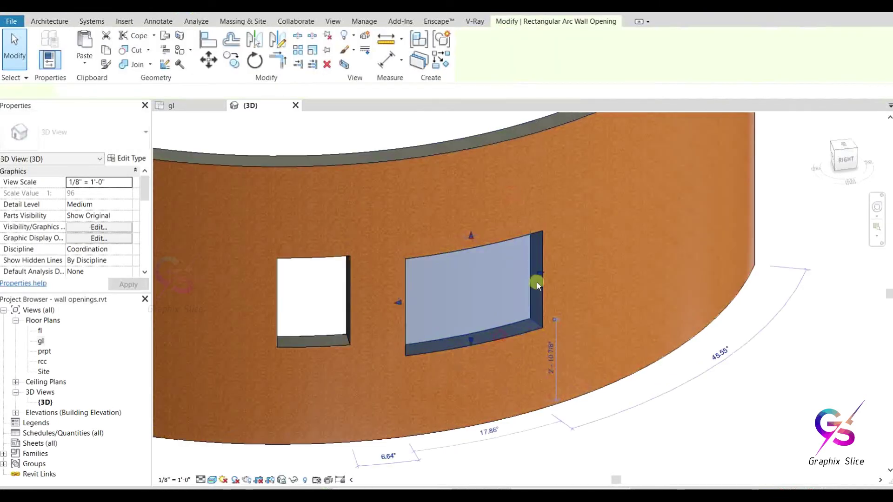
drag(538, 274, 598, 256)
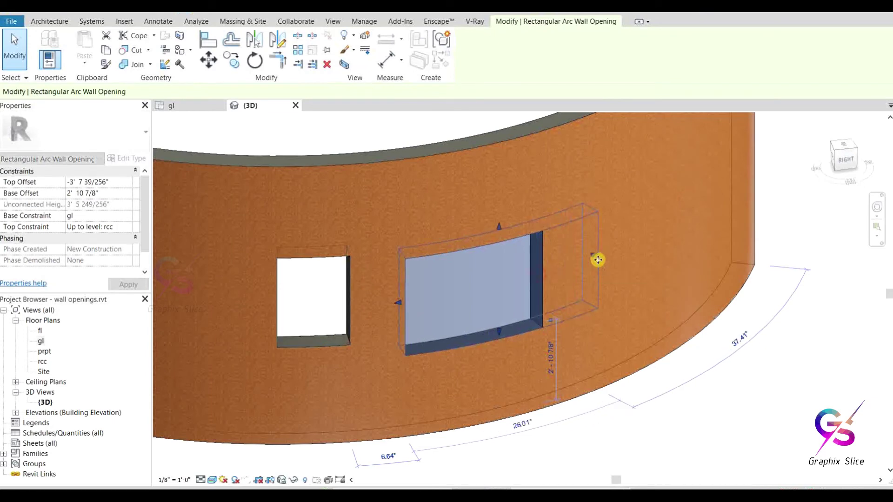
drag(500, 230, 498, 203)
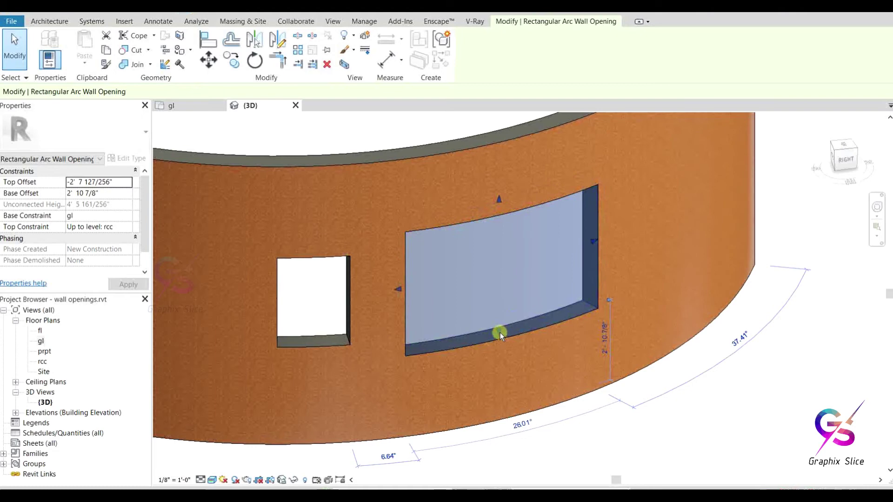
drag(500, 333, 501, 371)
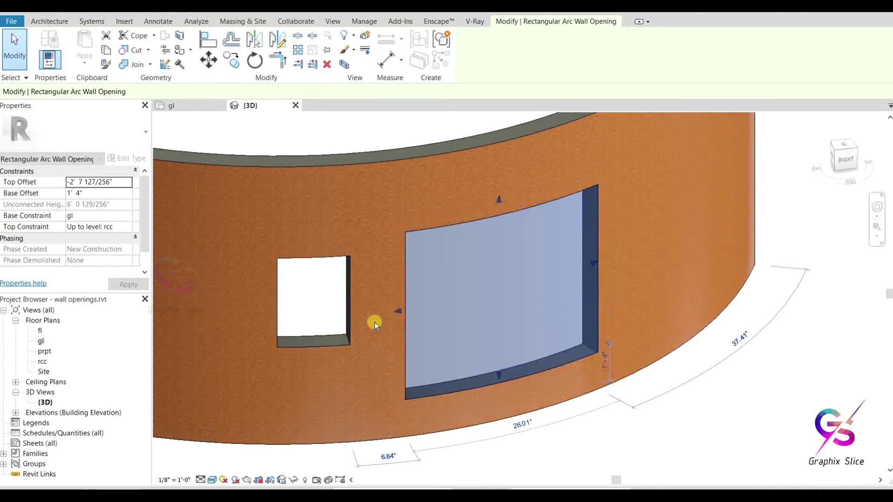
drag(398, 310, 446, 303)
scroll(446, 303, down, 2)
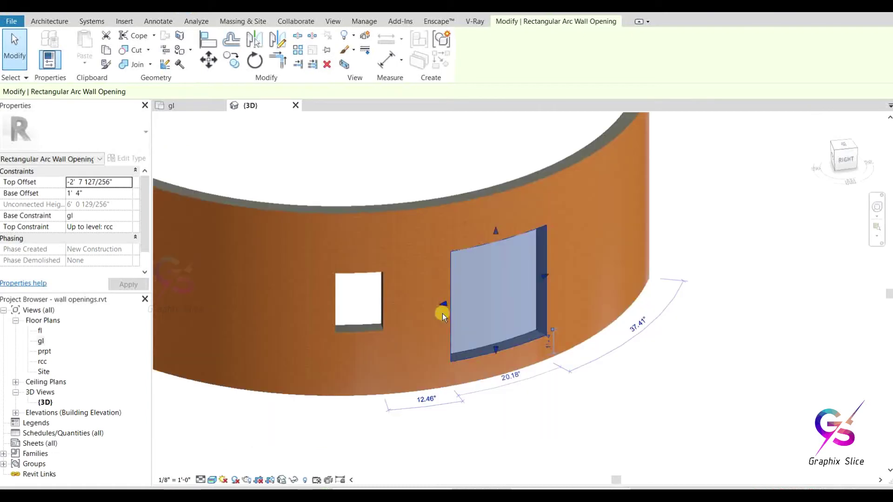
middle_drag(339, 353, 404, 367)
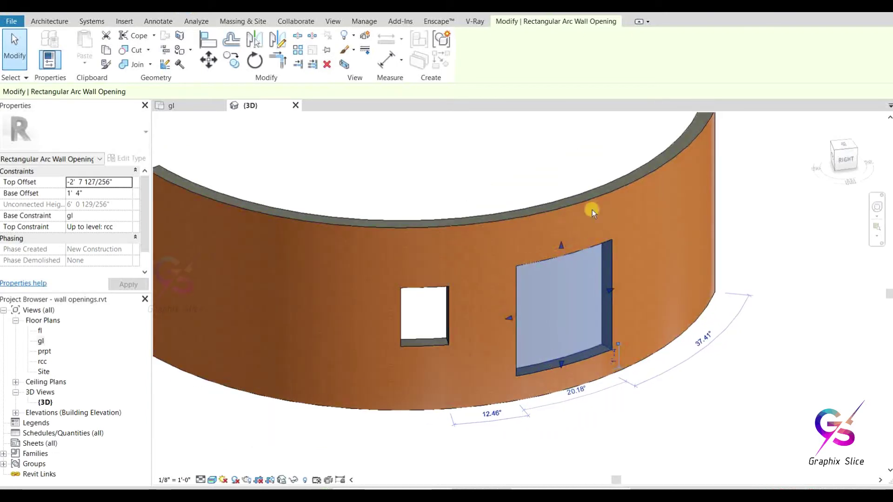
middle_drag(561, 336, 509, 340)
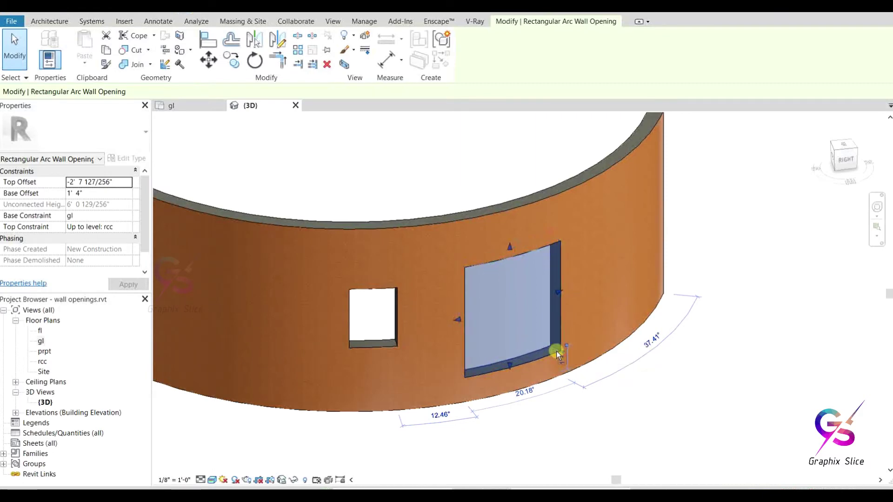
Clear the opening selection and open the gl floor plan
scroll(557, 351, down, 3)
click(41, 342)
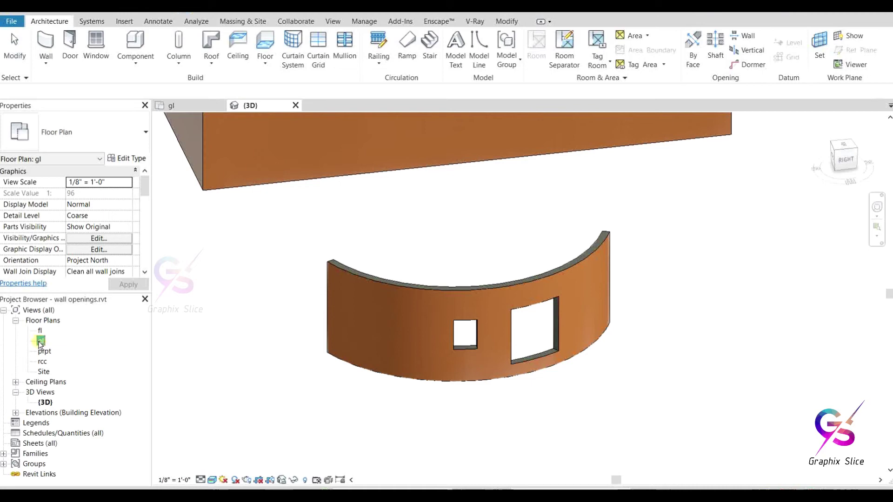
double_click(41, 342)
click(511, 286)
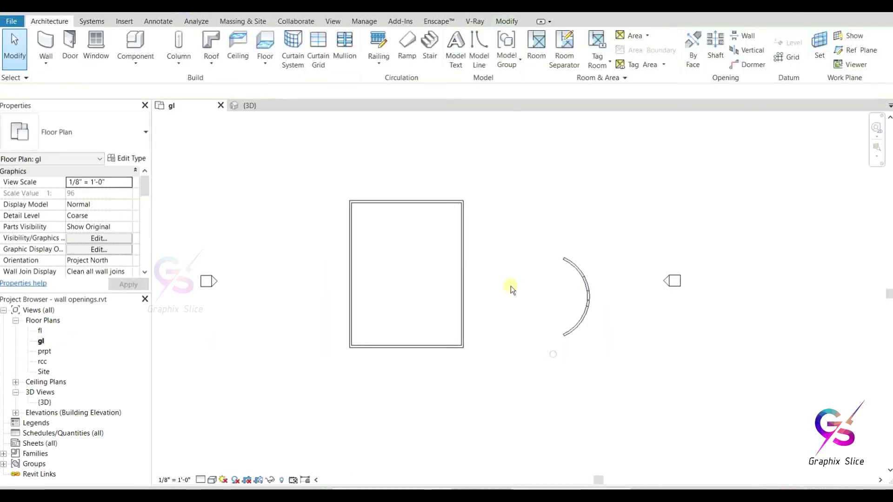
Draw a circular basic 01 wall with a 15'-0" radius to the left of the rectangular enclosure
click(46, 43)
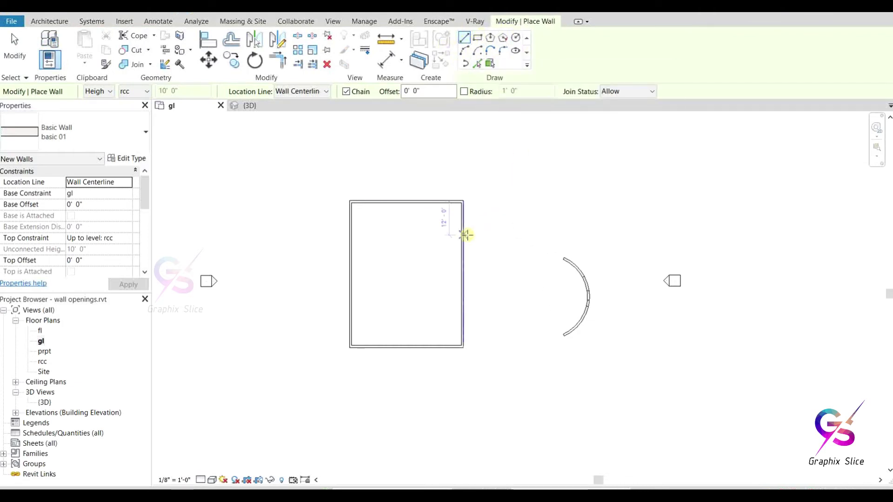
middle_drag(457, 256, 491, 261)
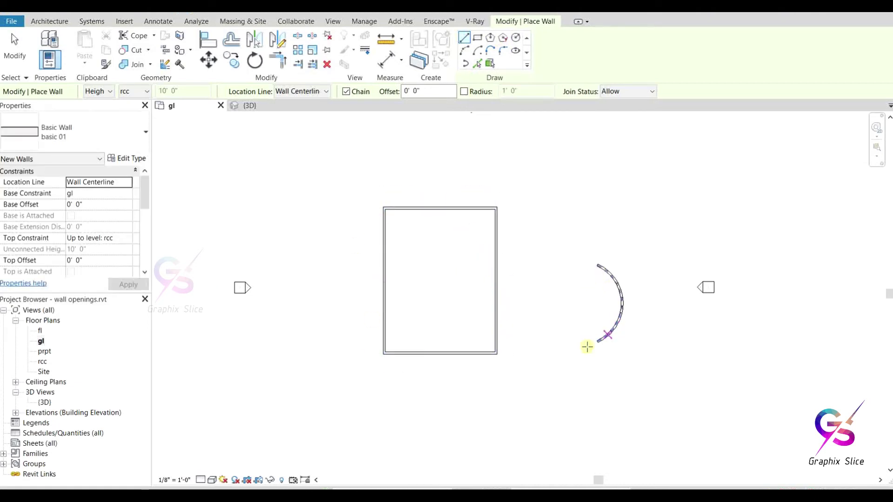
click(516, 37)
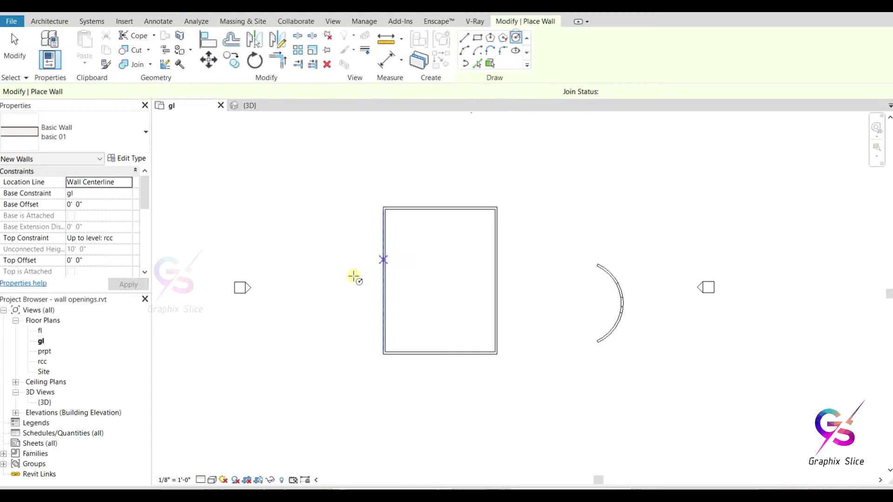
click(308, 275)
click(331, 309)
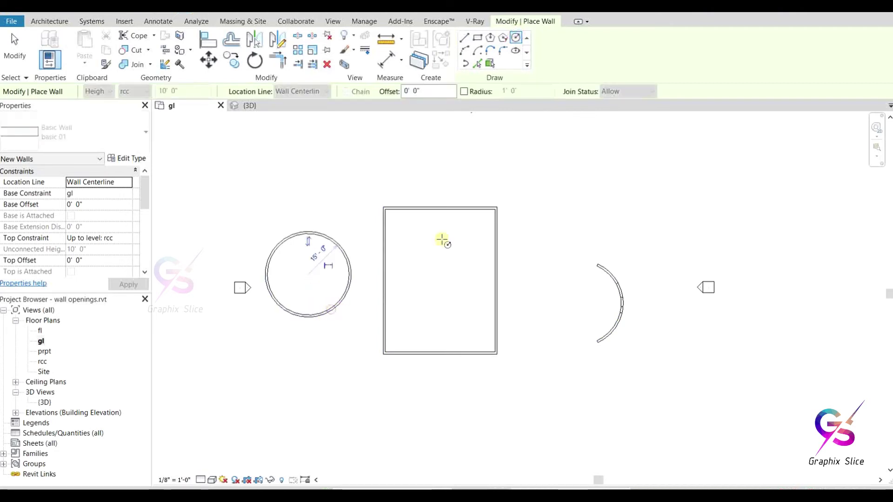
Draw a six-sided inscribed polygon of basic 01 walls above the arc wall, about 12'-7" from the rectangular enclosure
click(490, 38)
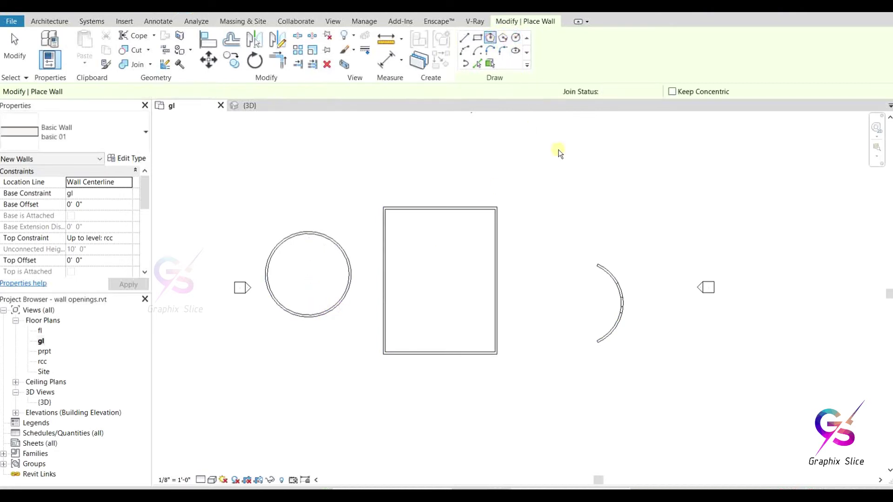
click(567, 195)
click(601, 216)
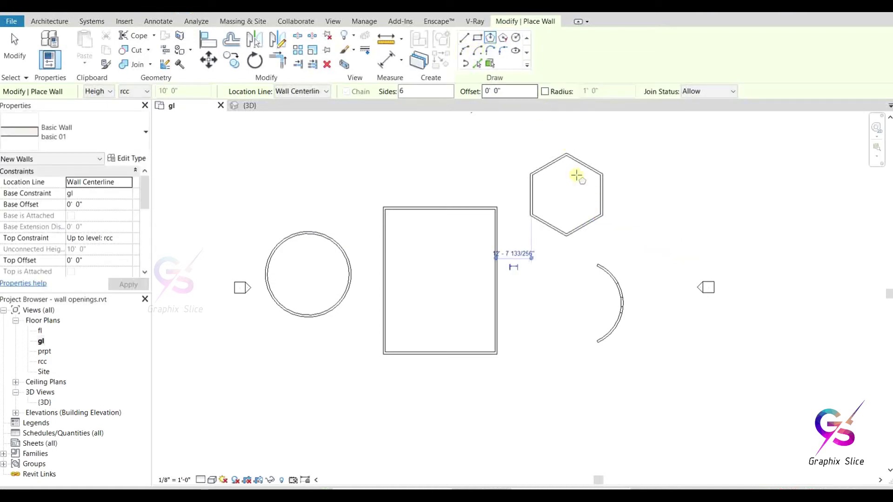
Round the lowest corner of the hexagonal walls with a 10'-0" radius fillet arc
click(501, 48)
scroll(608, 226, up, 4)
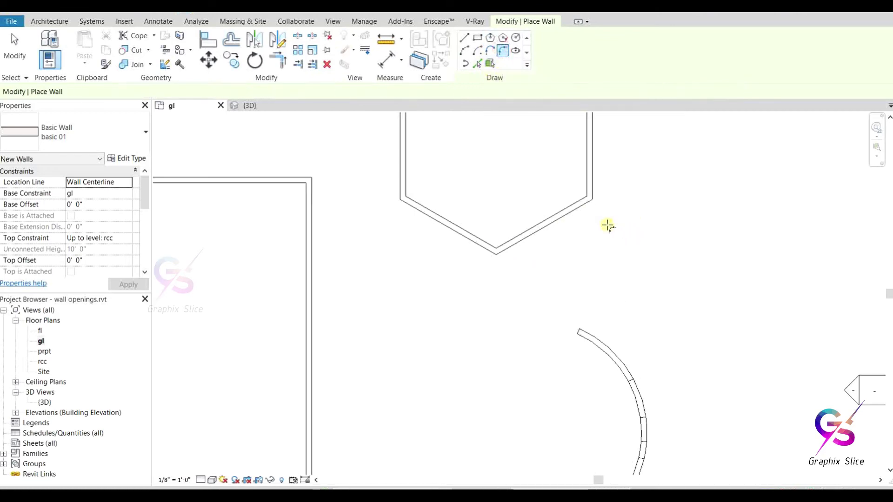
scroll(505, 249, up, 5)
click(430, 228)
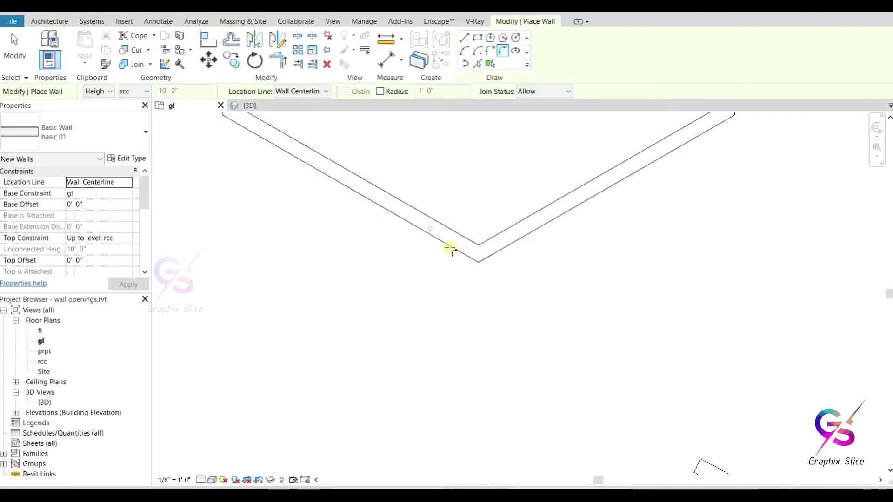
click(514, 231)
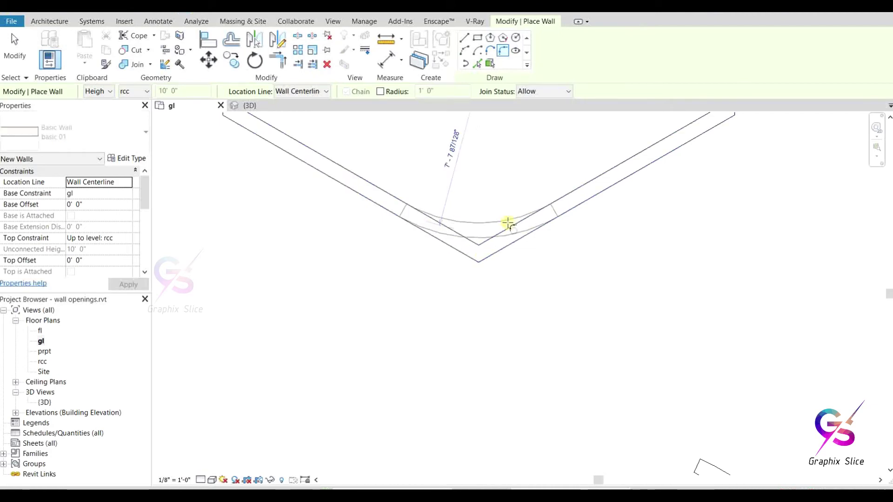
click(478, 223)
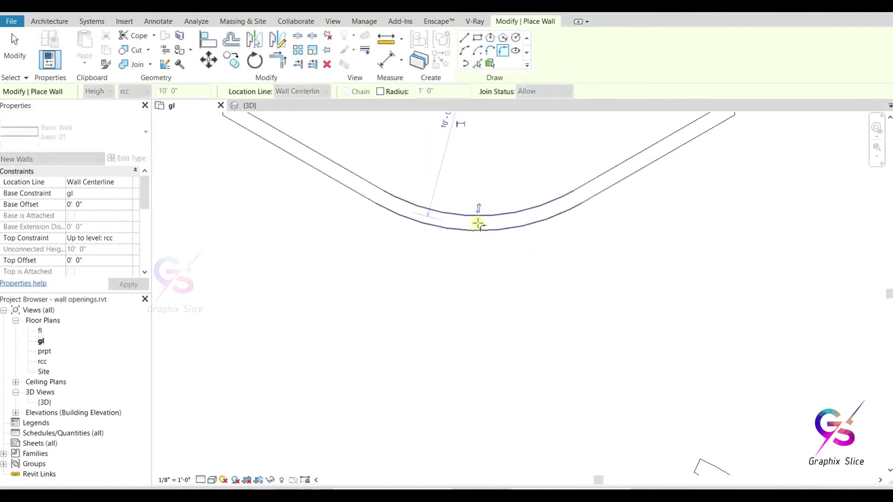
Round the lower-right corner of the hexagonal walls with a 9'-6" radius fillet arc
scroll(512, 274, down, 2)
middle_drag(547, 269, 486, 339)
scroll(502, 235, up, 3)
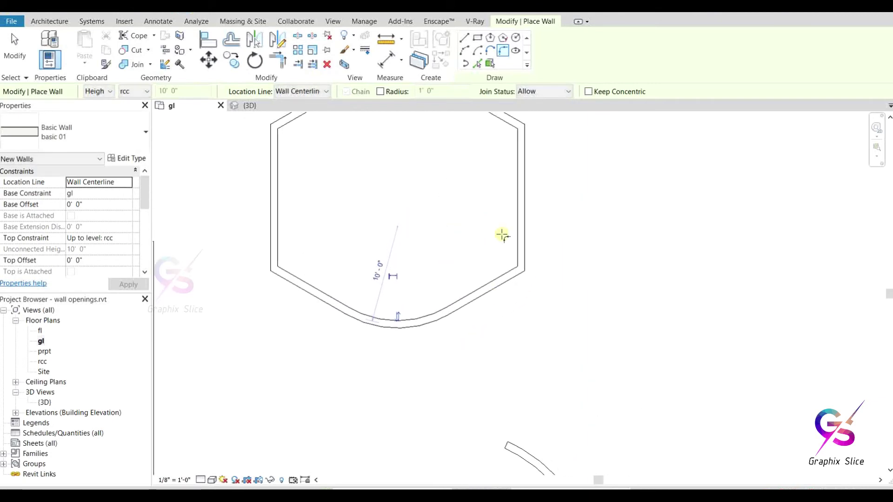
click(522, 268)
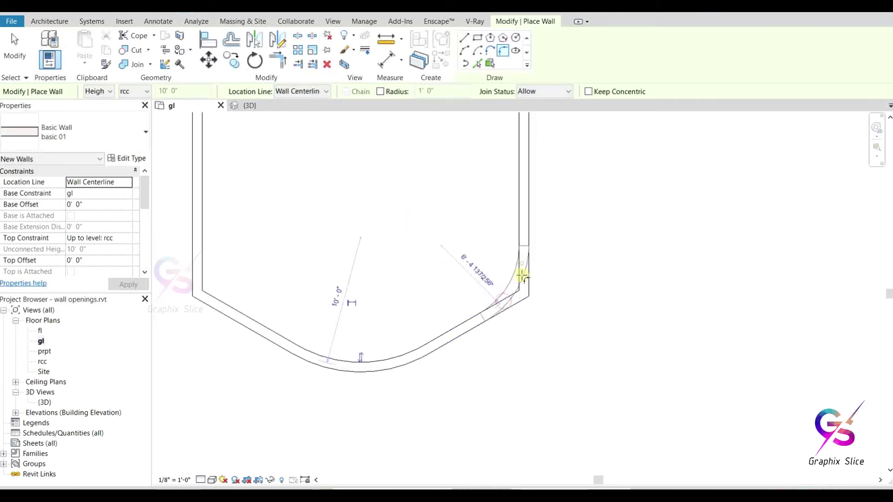
click(507, 286)
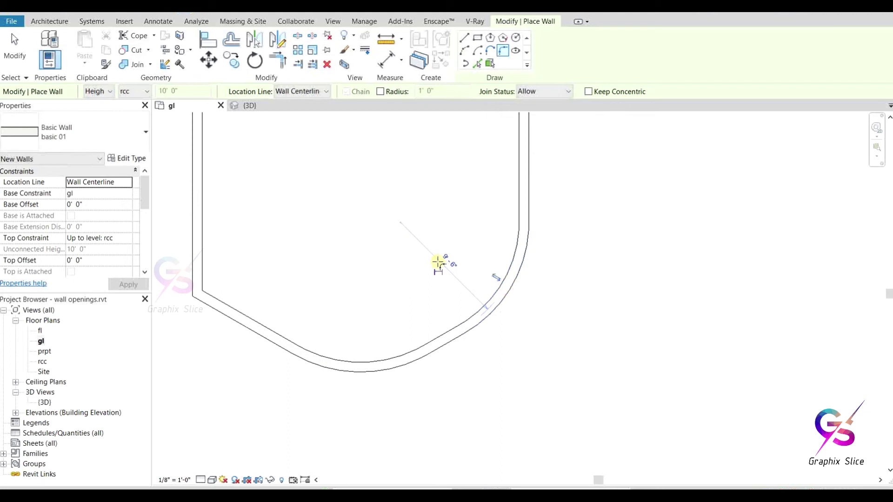
Round the lower-right corner of the rectangular enclosure with a 7'-6" radius fillet arc
scroll(478, 293, down, 3)
middle_drag(530, 286, 510, 163)
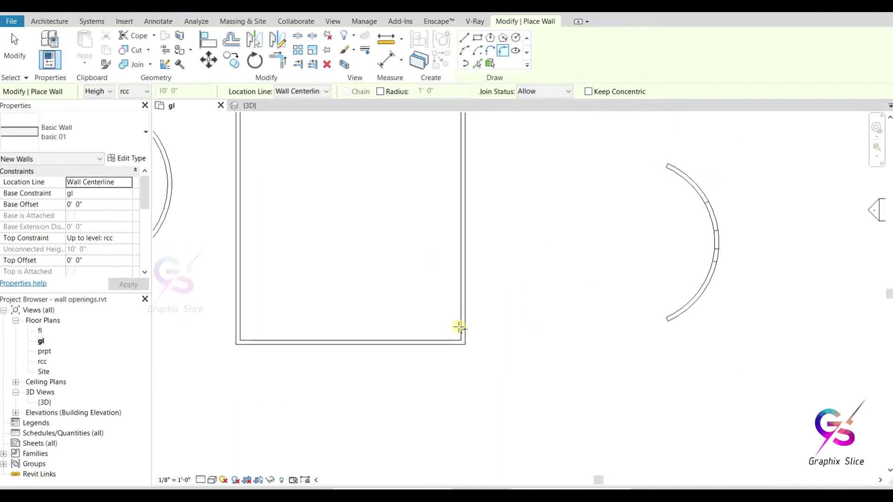
scroll(427, 343, up, 2)
click(427, 343)
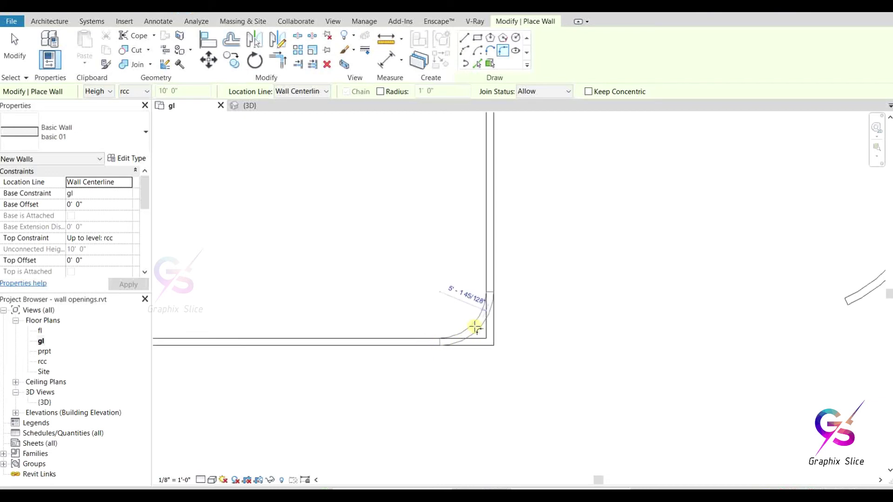
click(470, 321)
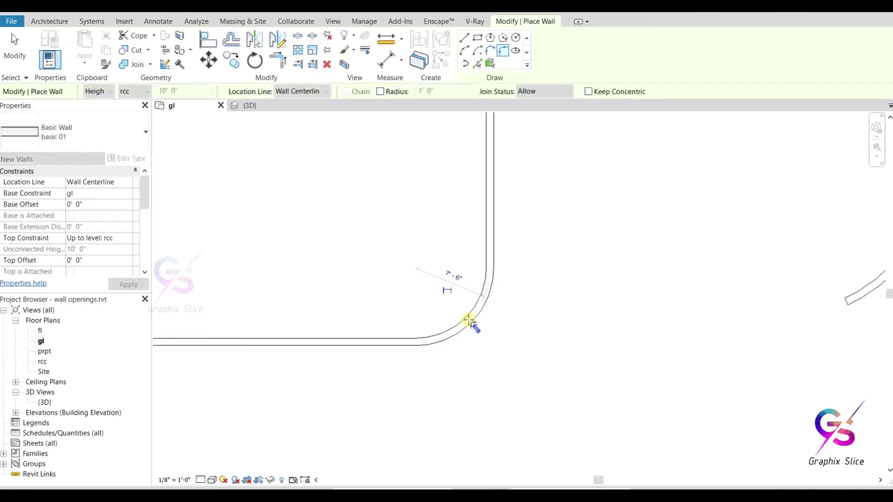
scroll(550, 302, down, 5)
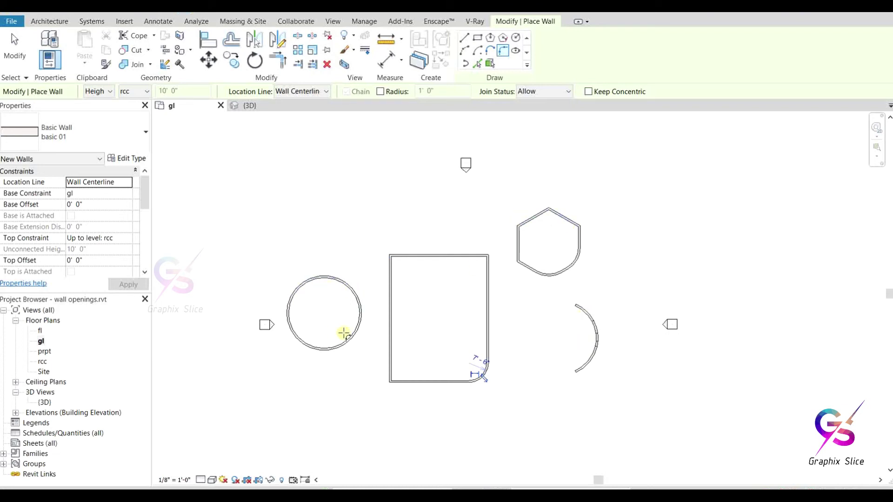
Draw an elliptical basic 01 wall to the right of the hexagonal walls, with a horizontal radius of about 12'-4"
click(516, 50)
click(622, 263)
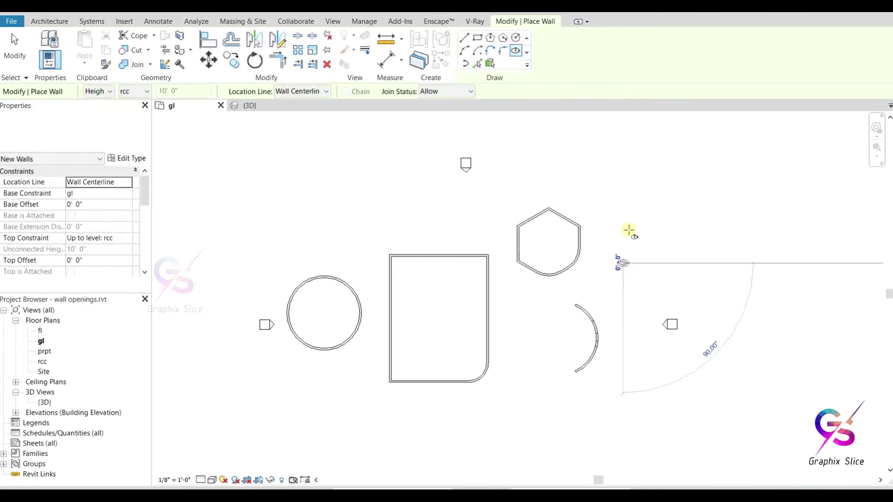
click(628, 224)
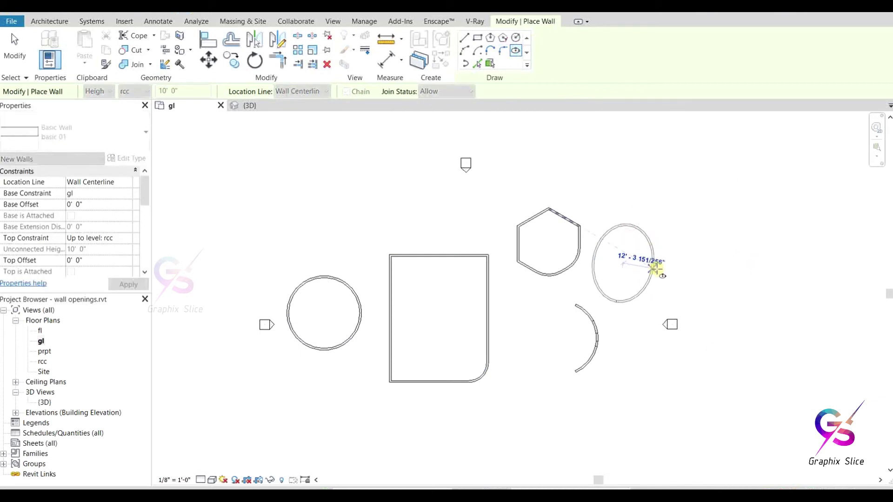
right_click(660, 196)
click(676, 205)
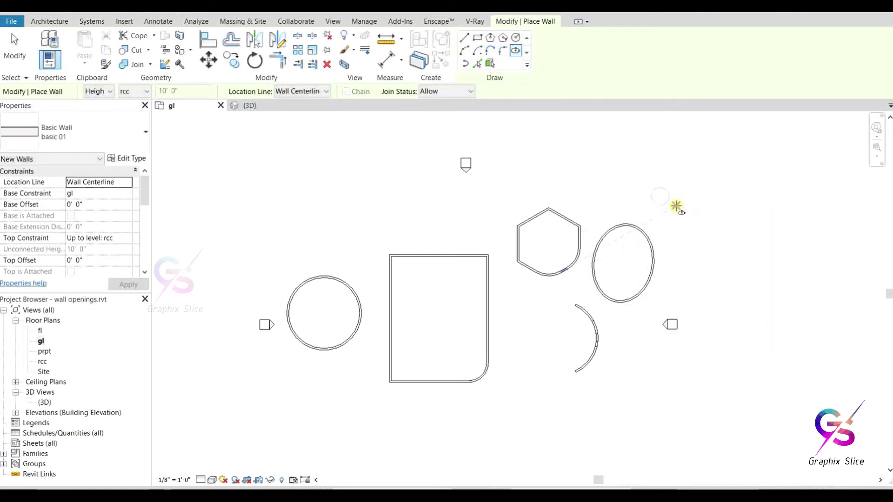
right_click(676, 206)
click(693, 215)
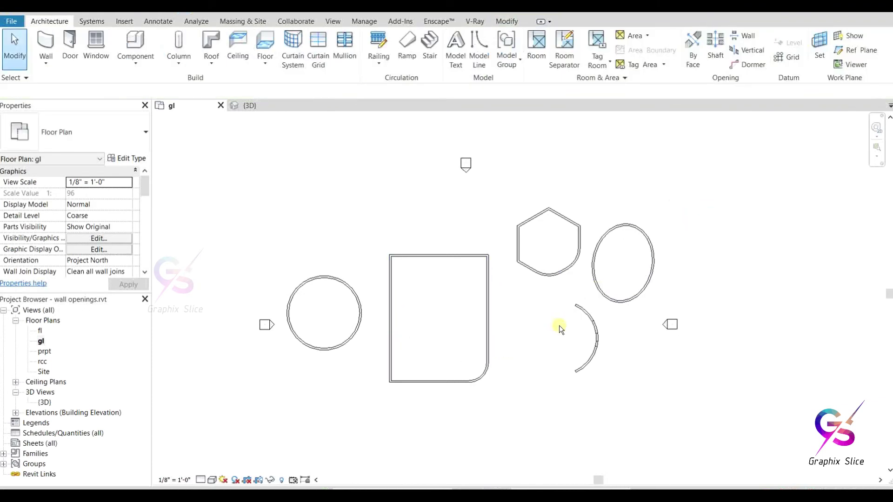
In the 3D view, edit the profile of the rectangular enclosure's straight wall facing the arc wall to cut a diamond-shaped opening, one side about 5'-0"
click(163, 10)
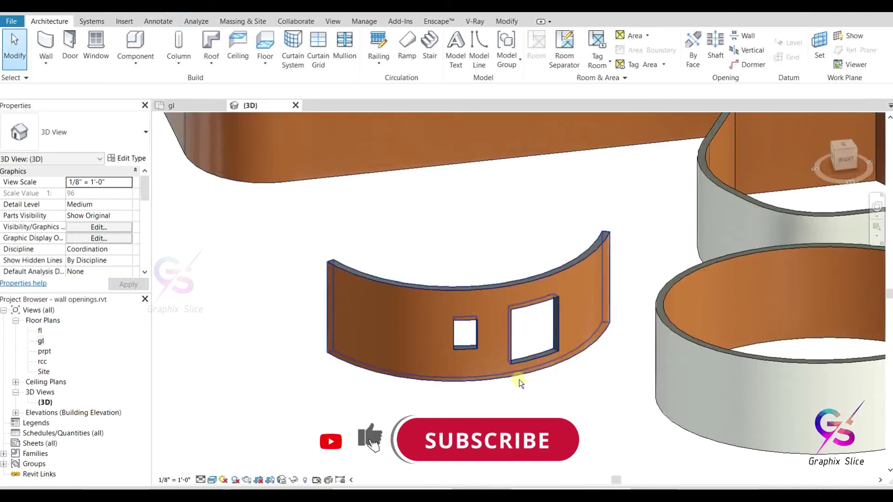
click(494, 284)
middle_drag(472, 212, 480, 295)
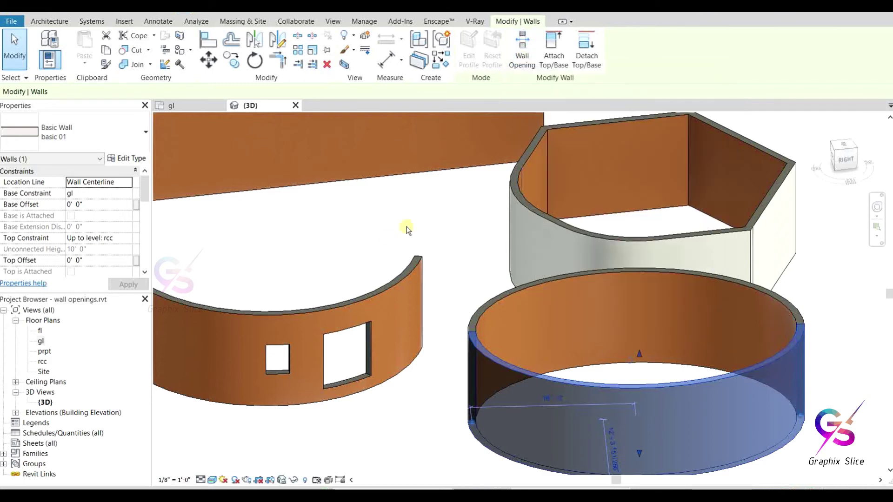
click(443, 216)
scroll(381, 270, up, 5)
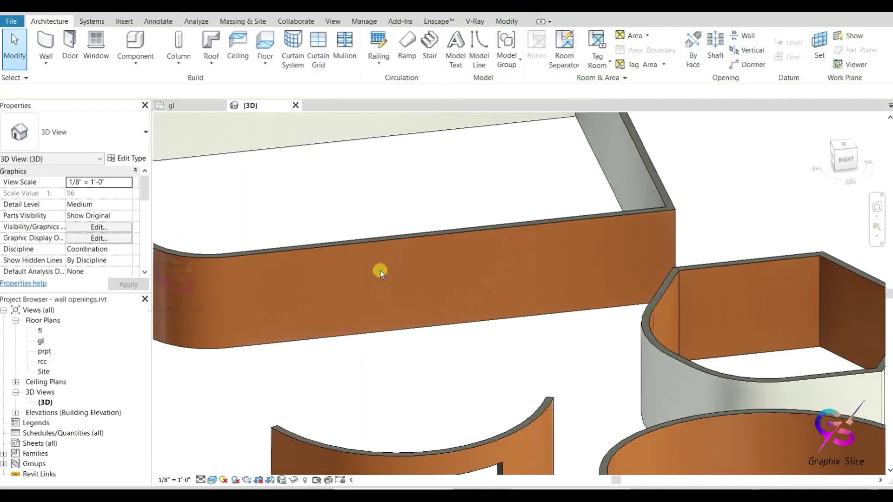
click(362, 245)
click(362, 244)
click(469, 51)
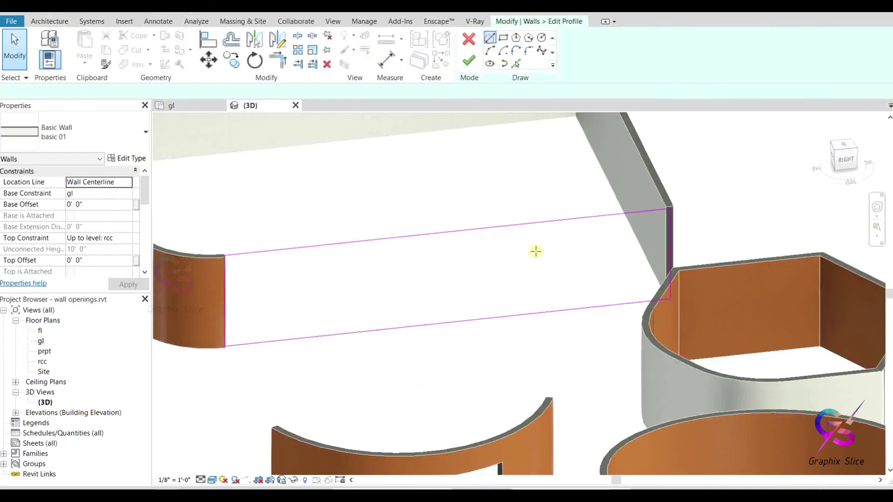
key(l)
key(i)
click(480, 250)
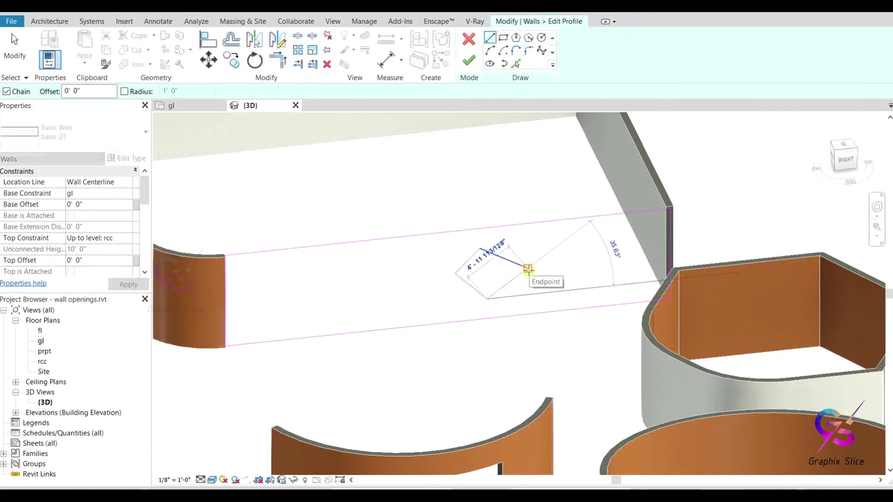
click(529, 269)
click(469, 57)
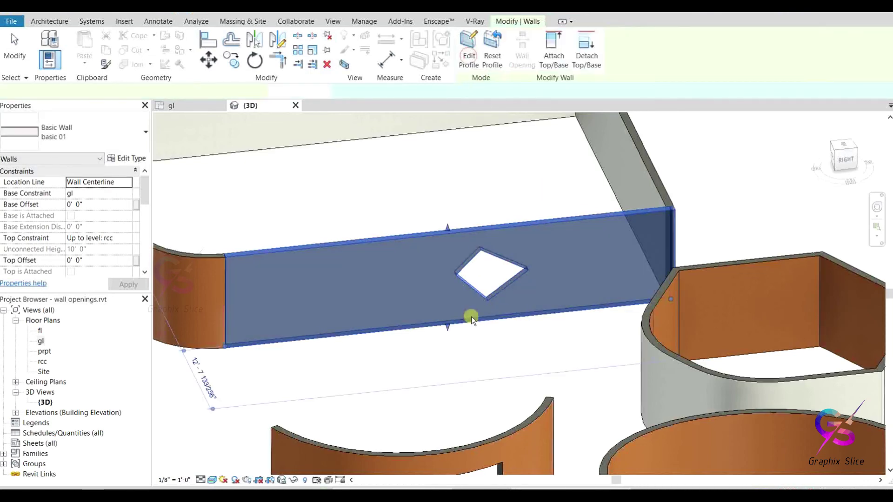
scroll(471, 316, up, 3)
click(522, 377)
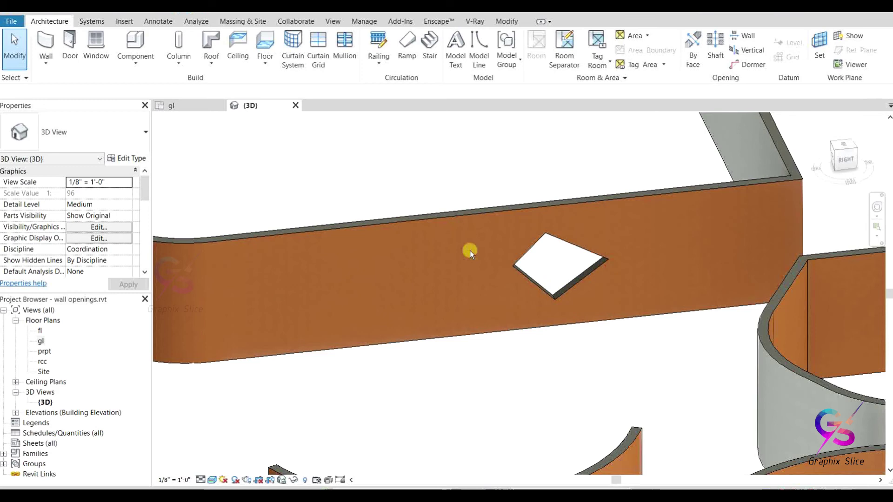
Place a 36" x 84" Single-Flush door 9'-0" from the wall's rounded end, followed by two 36" x 48" Fixed windows spaced 8'-0" and 19'-0" along
click(70, 45)
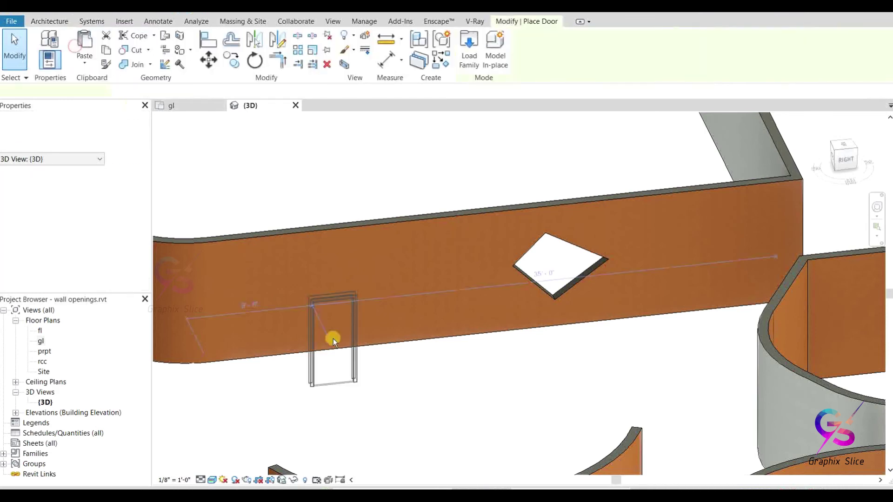
click(336, 333)
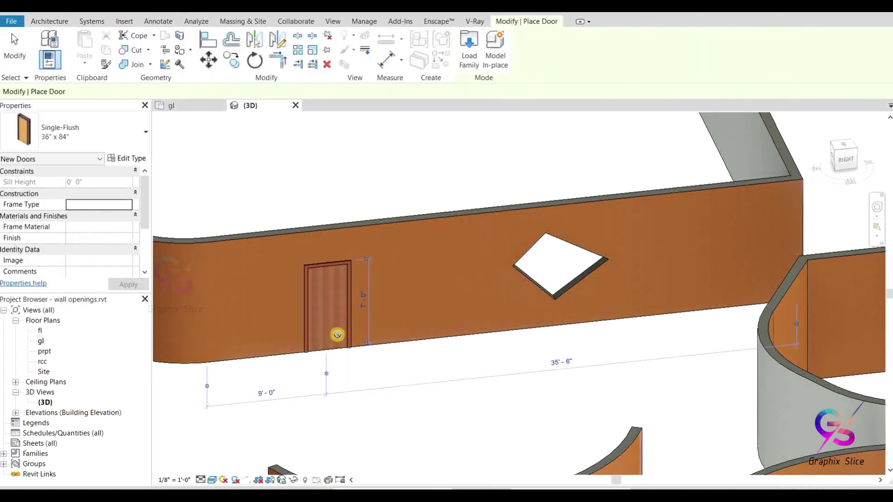
click(50, 22)
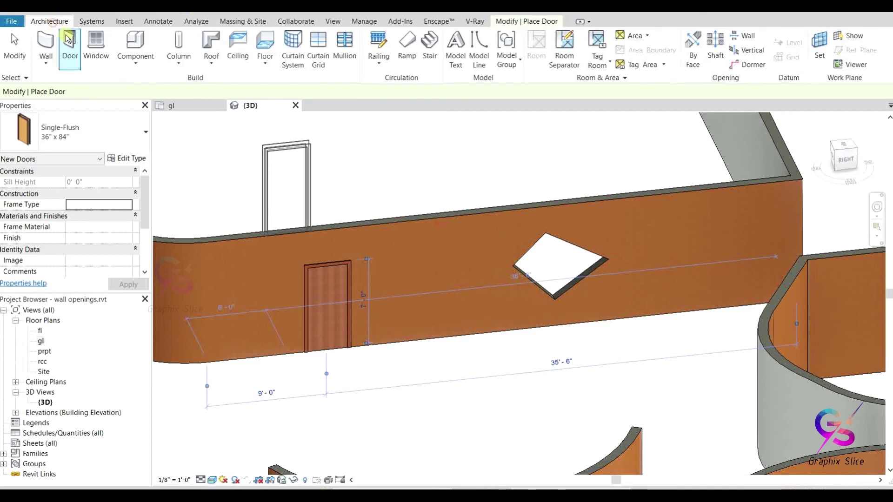
click(96, 47)
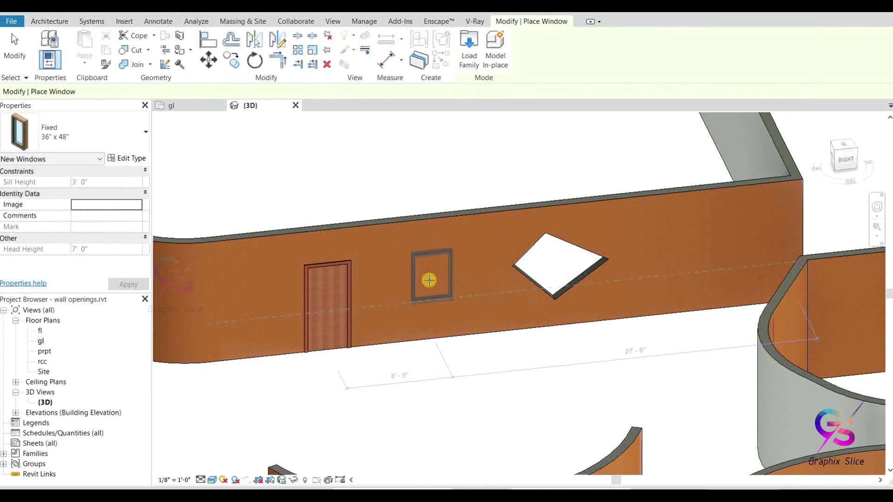
click(429, 280)
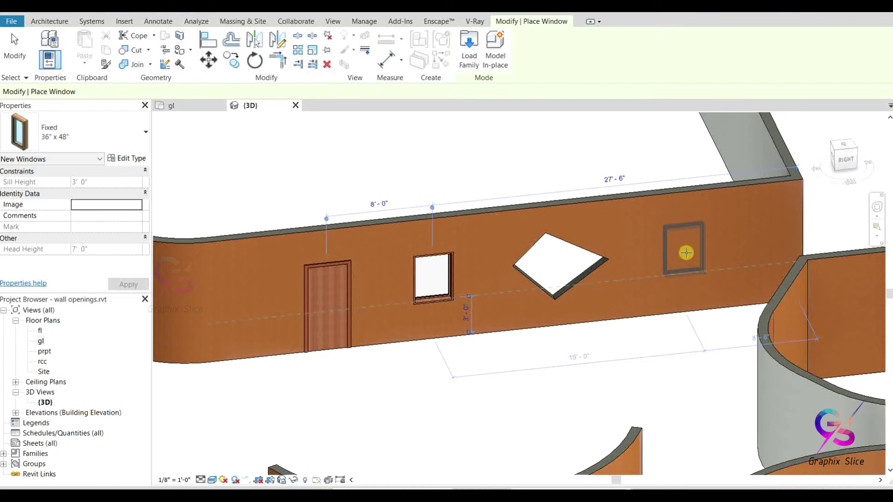
click(686, 252)
key(Escape)
key(Escape)
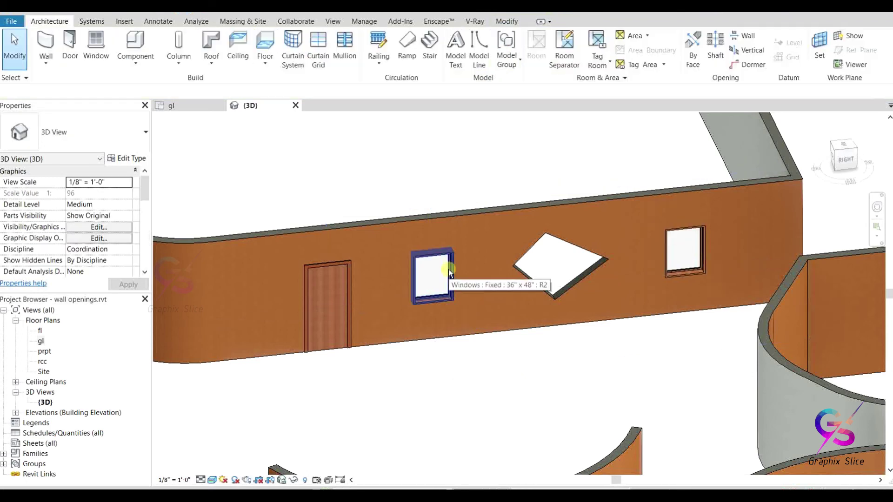
Compare the sill height settings of the window nearest the door and of the door itself
click(449, 268)
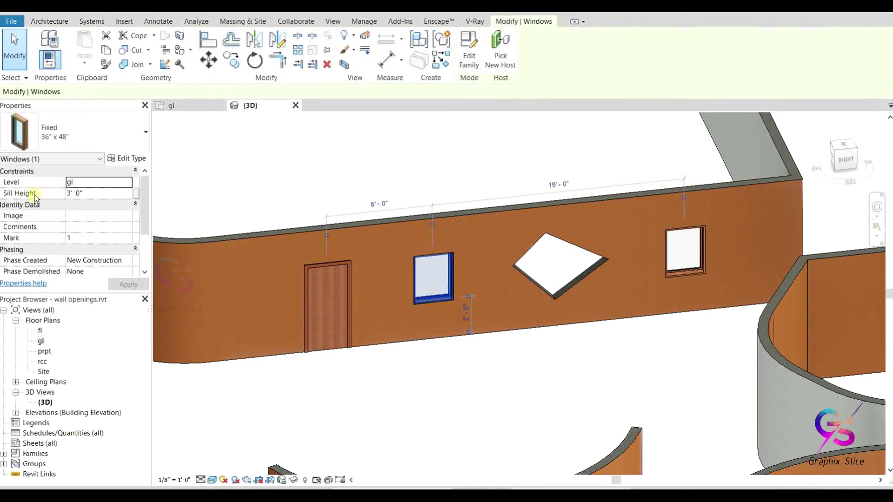
click(102, 193)
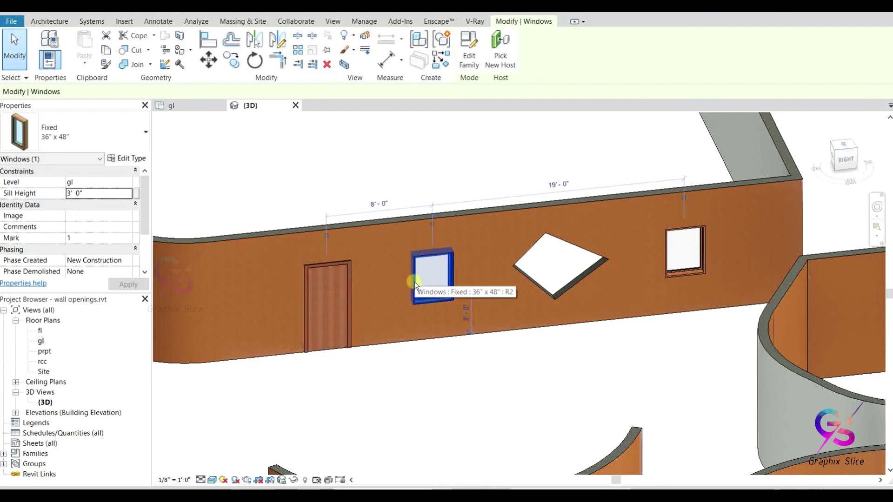
click(326, 320)
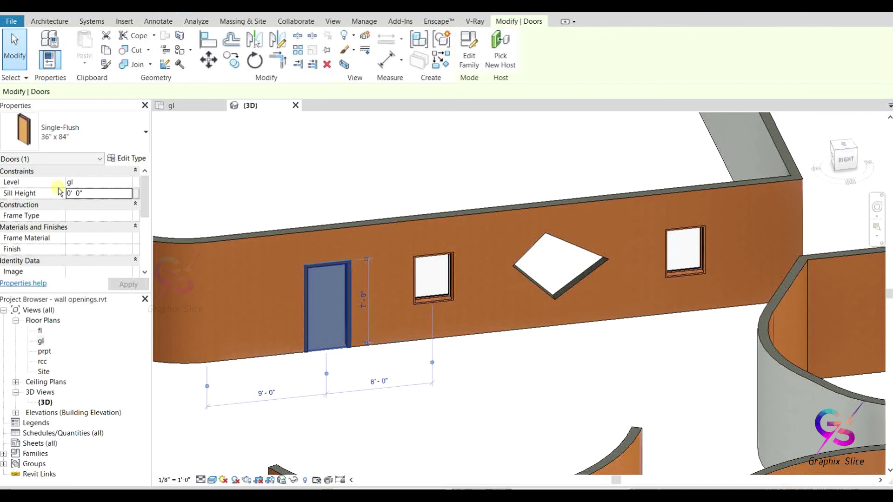
click(438, 295)
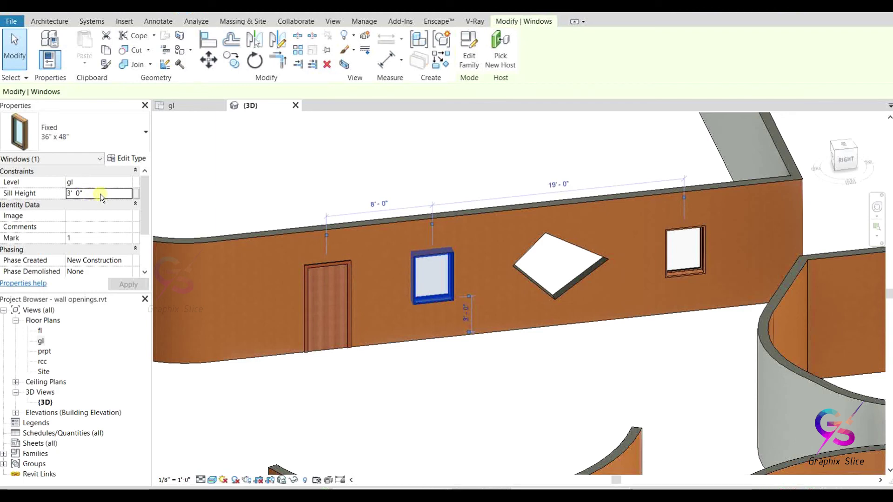
click(484, 397)
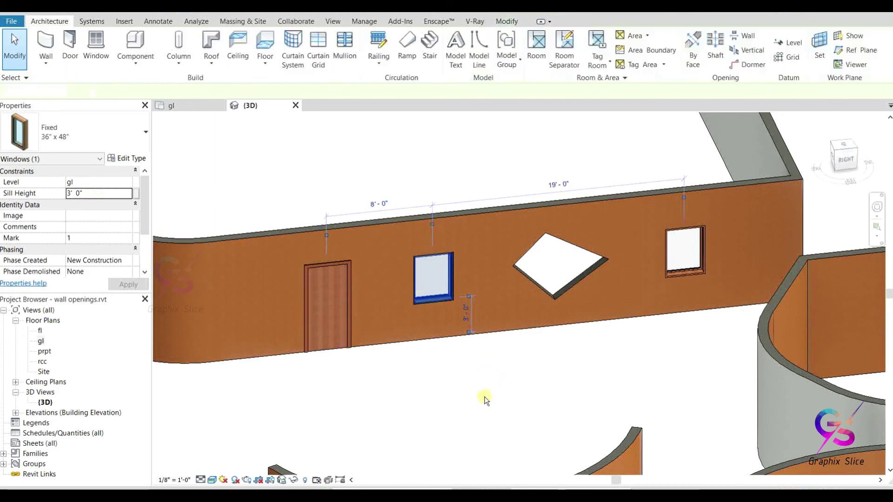
Examine the wall openings and the wall face orientation of all the shapes from several angles in 3D
scroll(426, 397, down, 3)
mouse_move(484, 409)
middle_down()
mouse_move(534, 408)
mouse_move(478, 407)
middle_up()
scroll(470, 400, down, 3)
shift+middle_drag(367, 394, 595, 413)
middle_drag(479, 419, 525, 326)
shift+middle_drag(545, 416, 397, 315)
scroll(434, 297, up, 3)
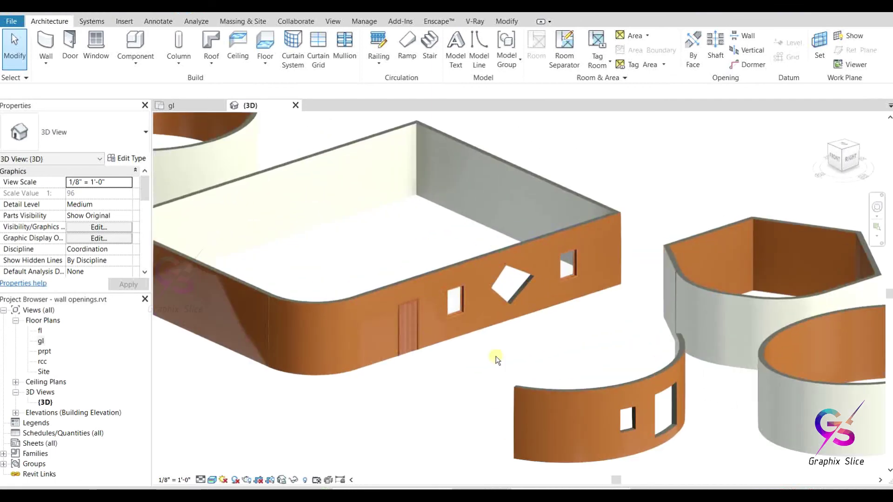
click(550, 395)
click(398, 402)
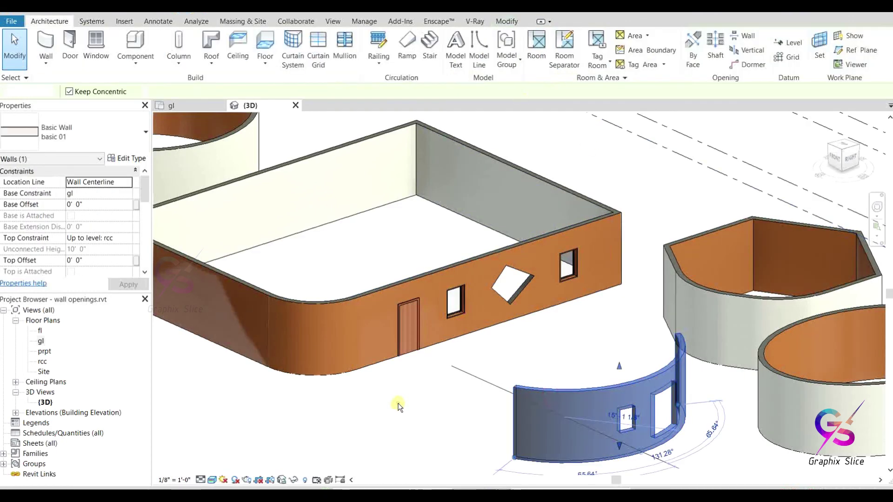
shift+middle_drag(371, 394, 409, 450)
shift+middle_drag(468, 370, 484, 252)
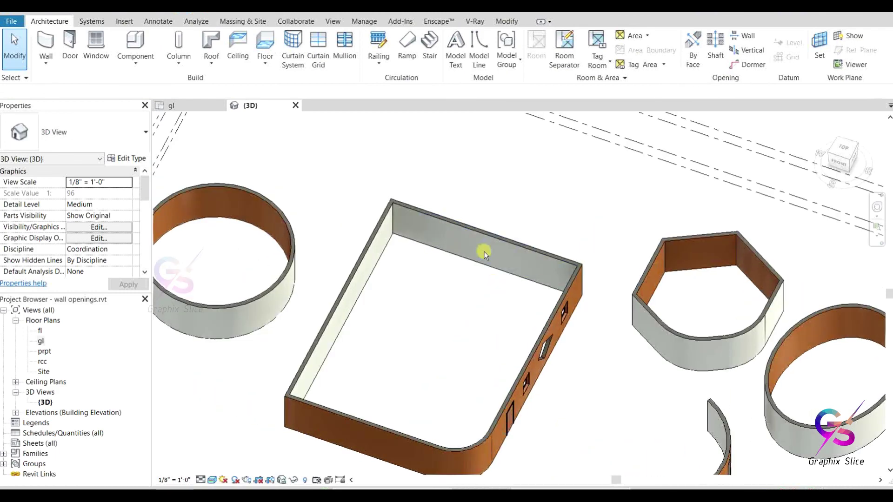
Flip the orientation of both halves of the circular wall in the gl floor plan and review the walls in 3D
double_click(41, 342)
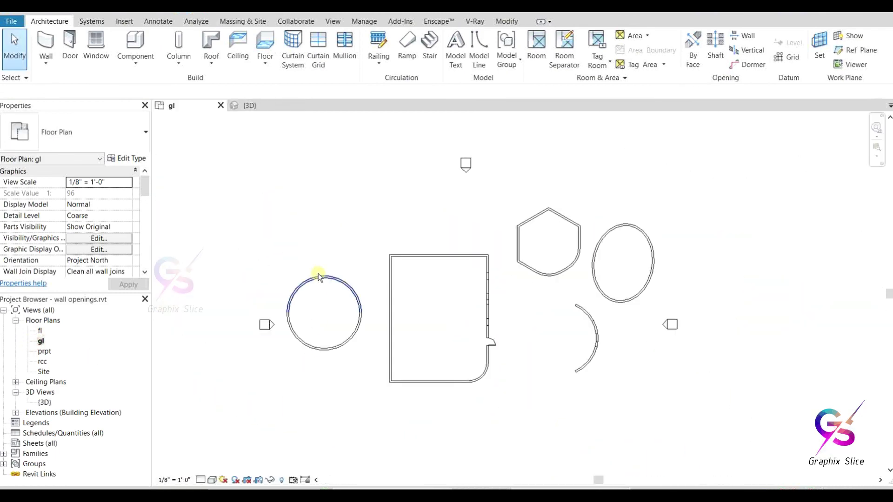
click(319, 277)
scroll(319, 279, up, 4)
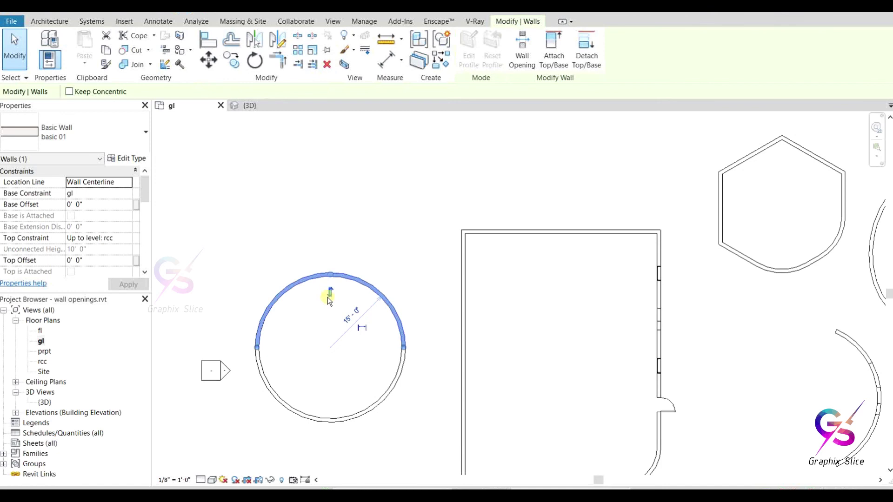
click(329, 297)
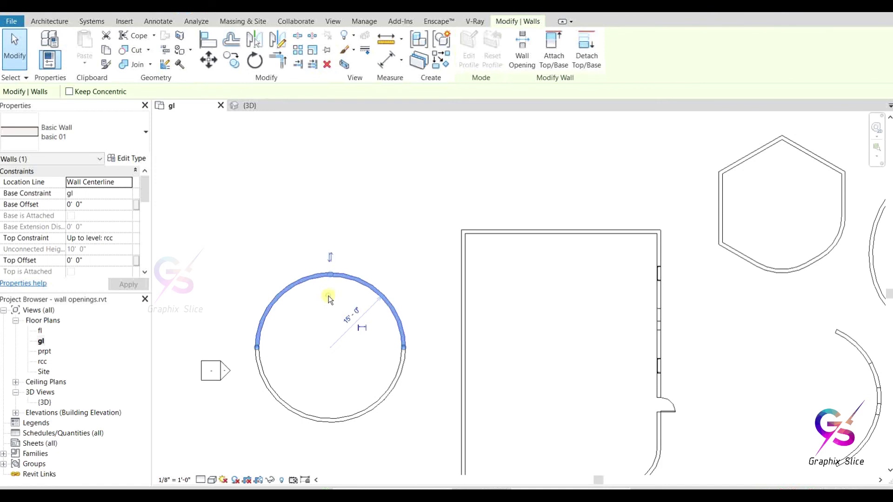
click(360, 417)
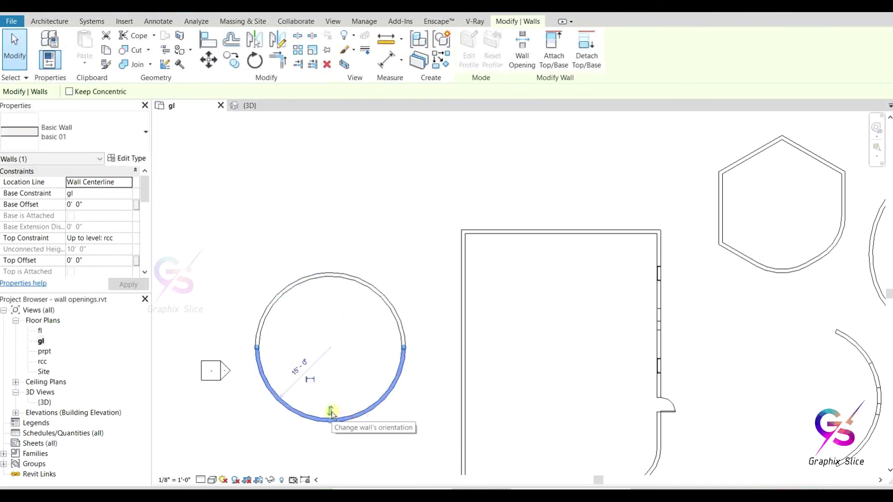
click(331, 412)
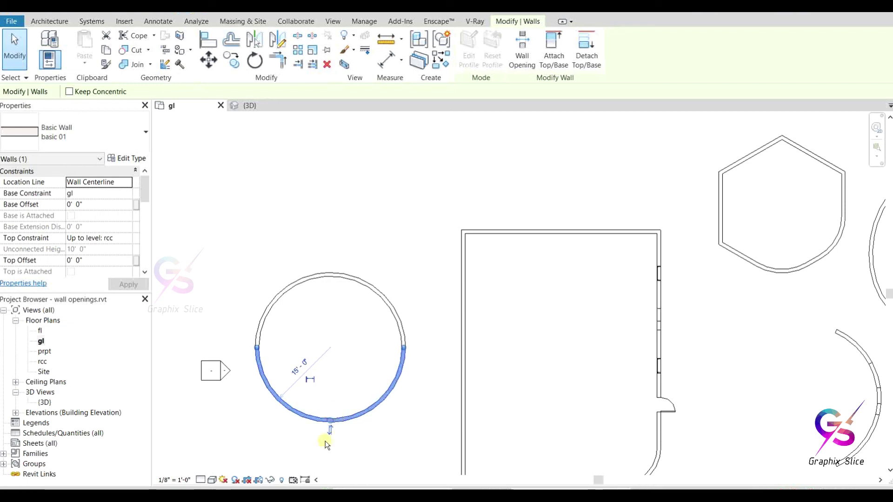
click(203, 7)
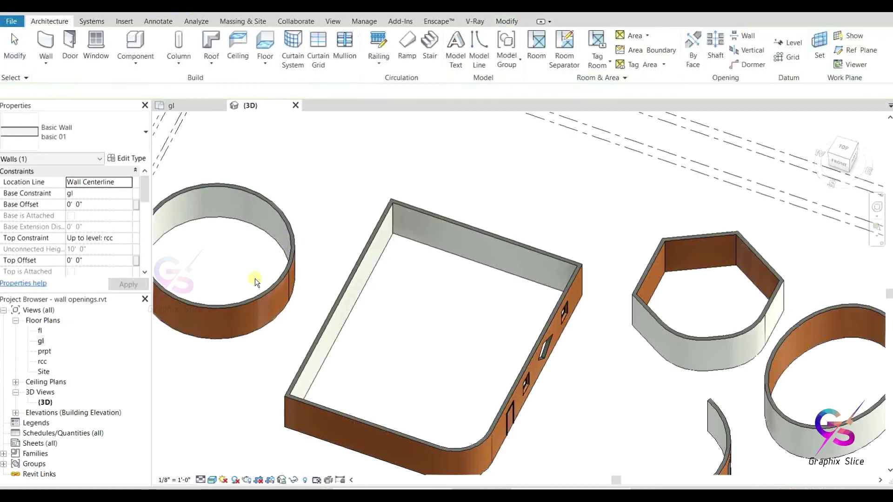
middle_drag(264, 310, 380, 321)
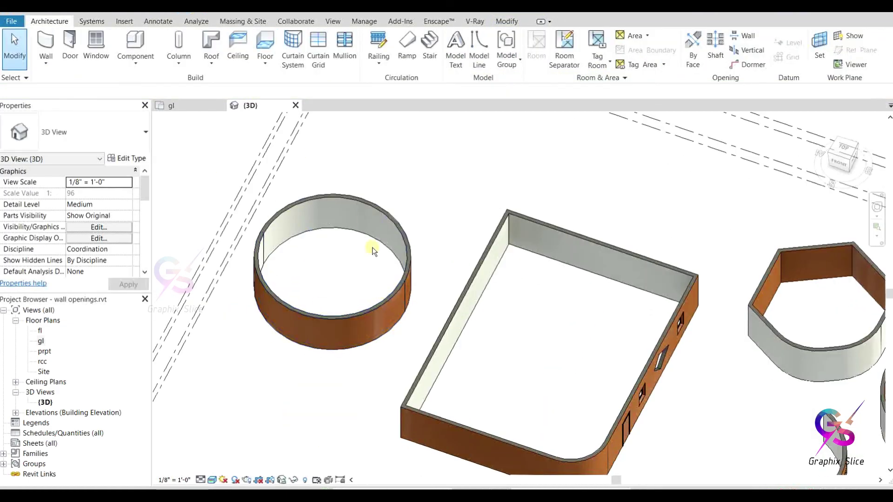
scroll(288, 290, down, 3)
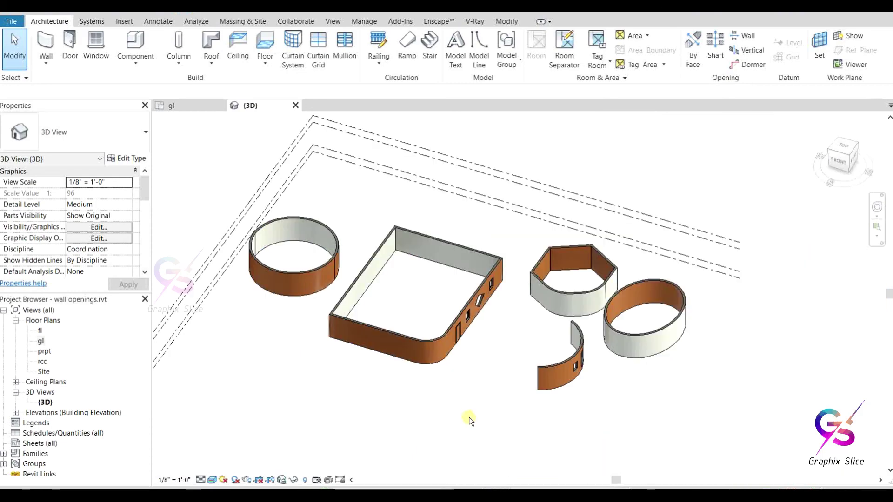
scroll(468, 356, down, 2)
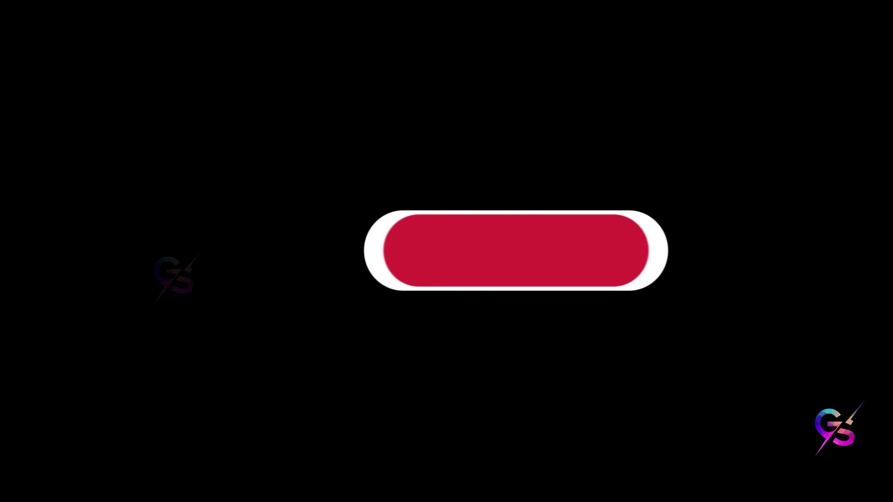